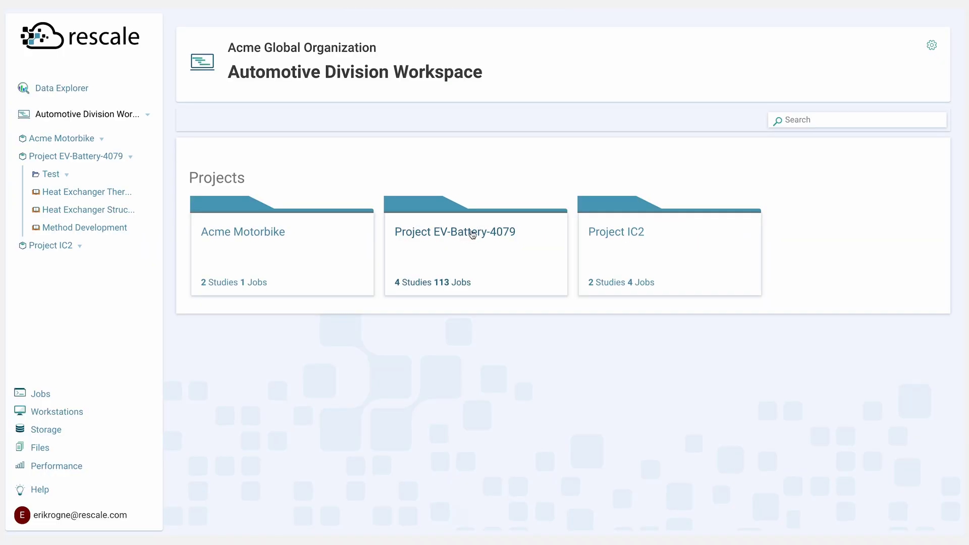
- Open the Project EV-Battery-4079 card from the dashboard's Projects section
{"action": "left_click", "coordinate": [471, 245]}
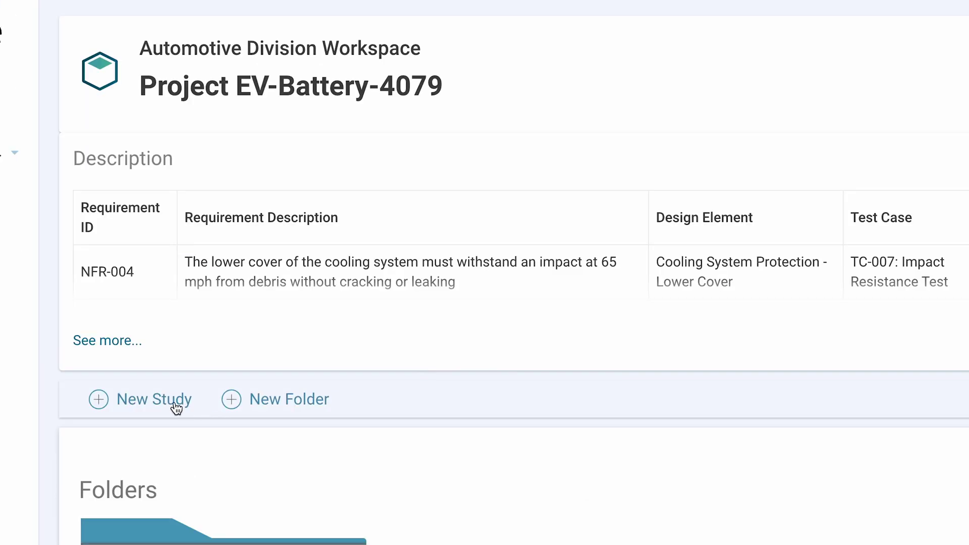
{"action": "left_click", "coordinate": [175, 404]}
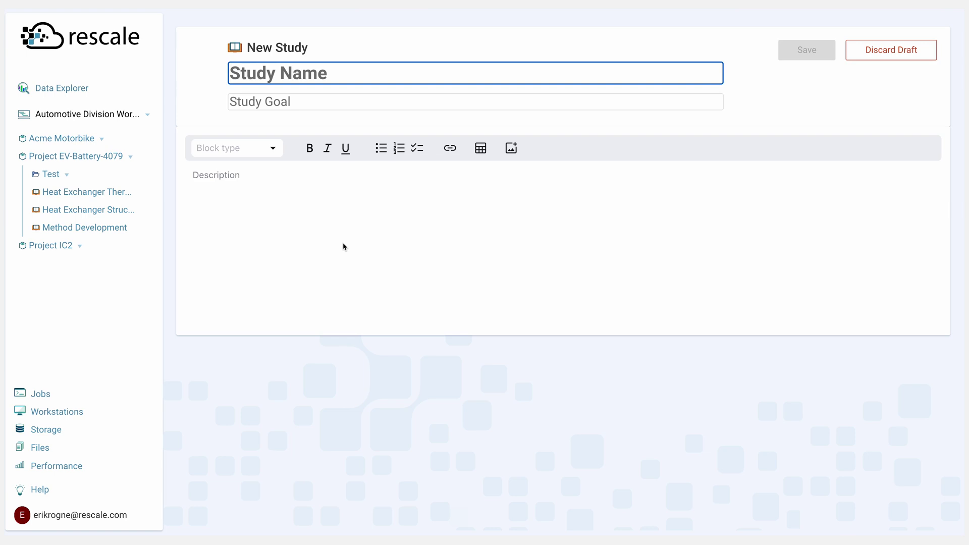
- Enter 'Heat Exchanger Thermal Efficiency' as the study name and open that P79-1 study
{"action": "type", "text": "Heat Exchanger "}
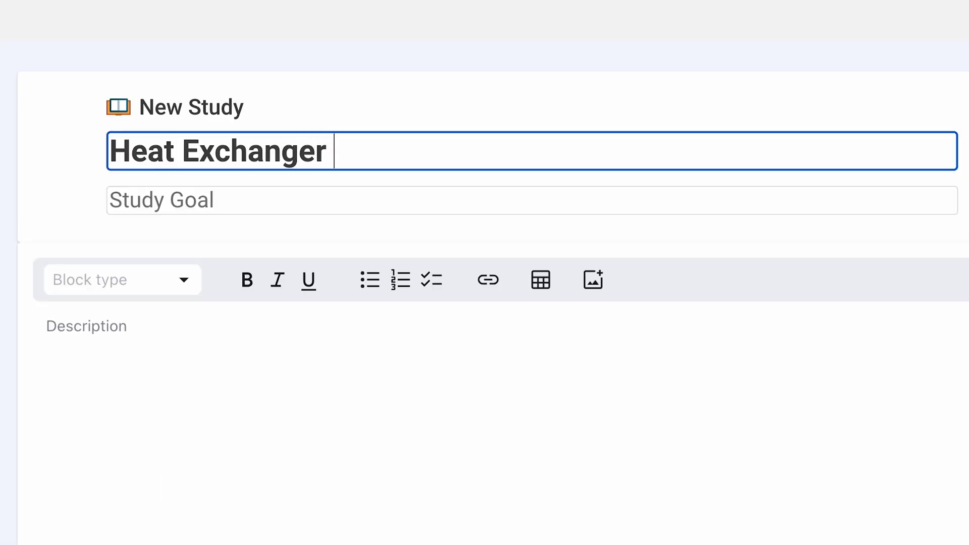
{"action": "type", "text": "Thermal Efficien"}
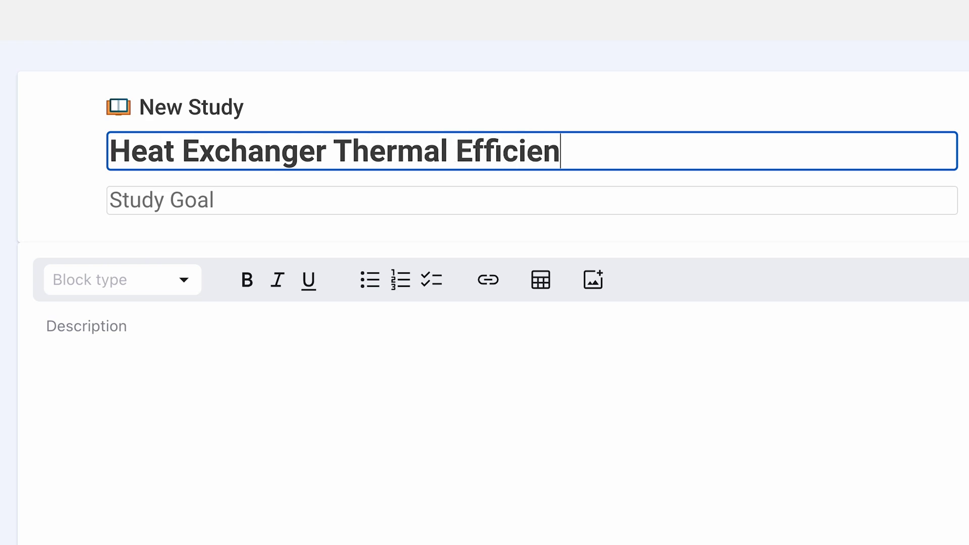
{"action": "type", "text": "cy"}
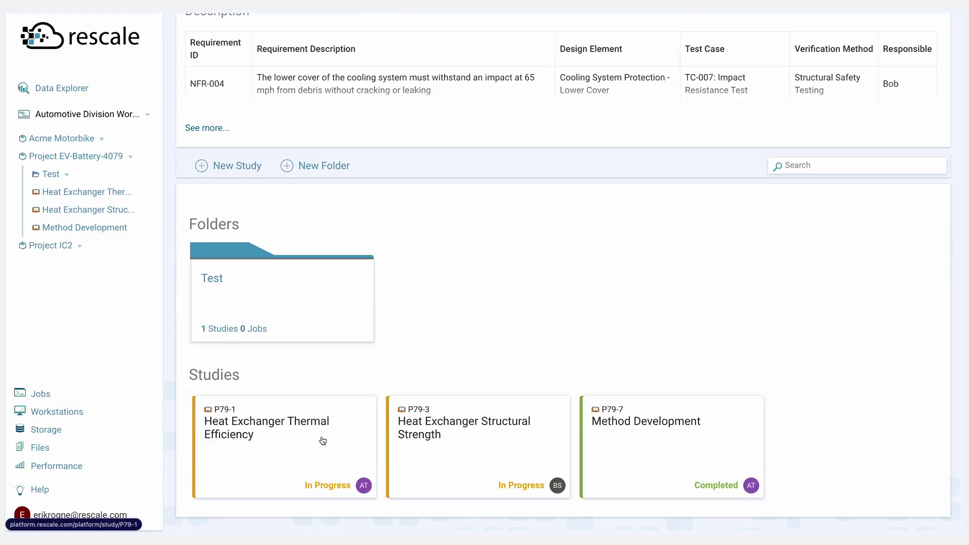
{"action": "left_click", "coordinate": [323, 441]}
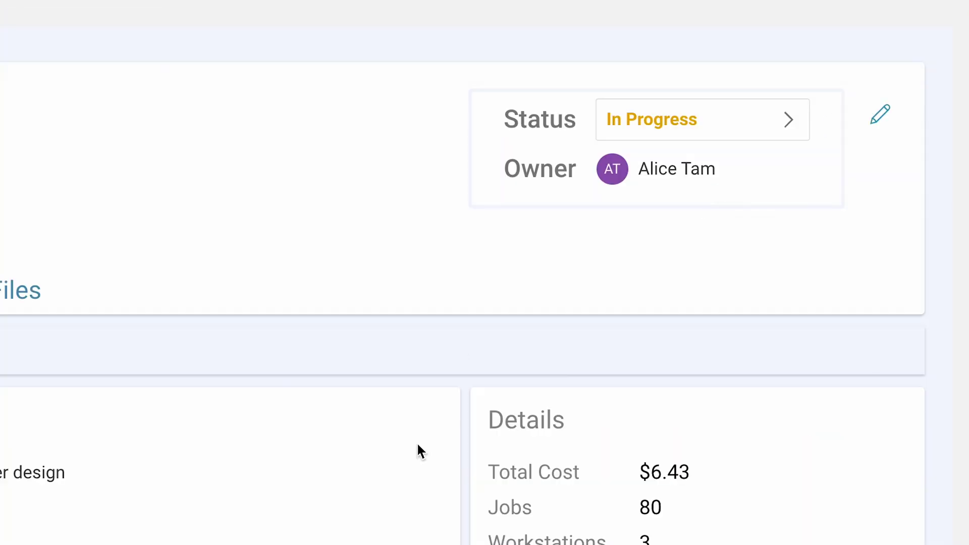
- Show the P79-1 study's jobs list and start a new job in the study
{"action": "mouse_move", "coordinate": [410, 489]}
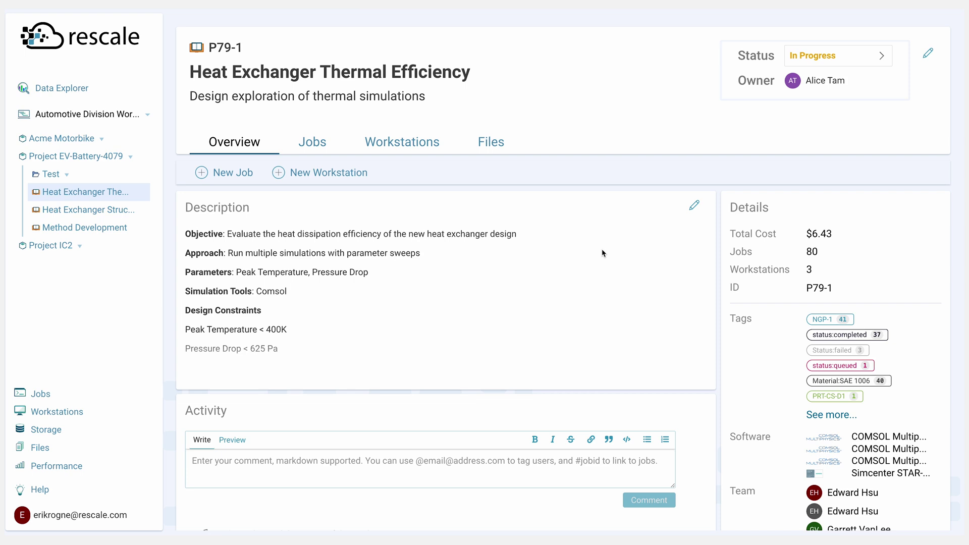
{"action": "left_click", "coordinate": [305, 141]}
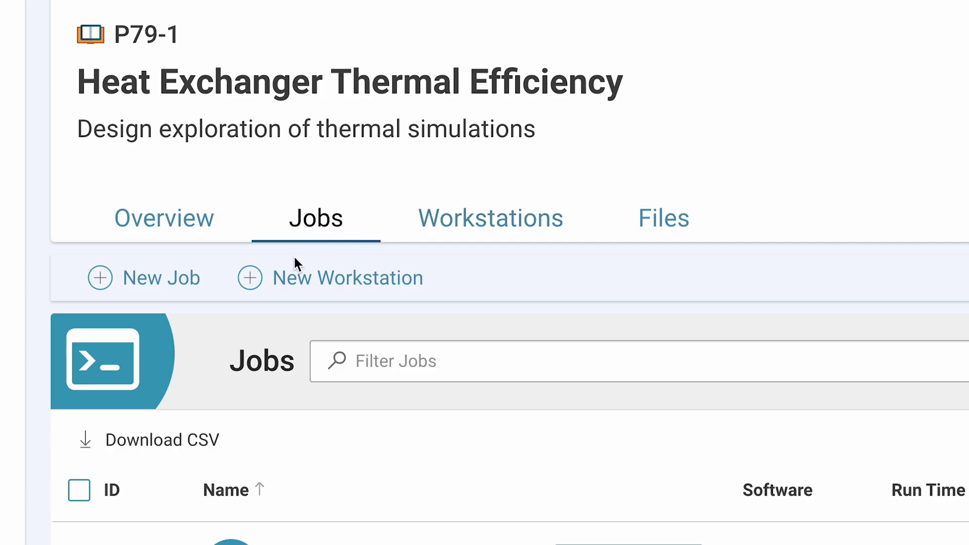
{"action": "left_click", "coordinate": [189, 281]}
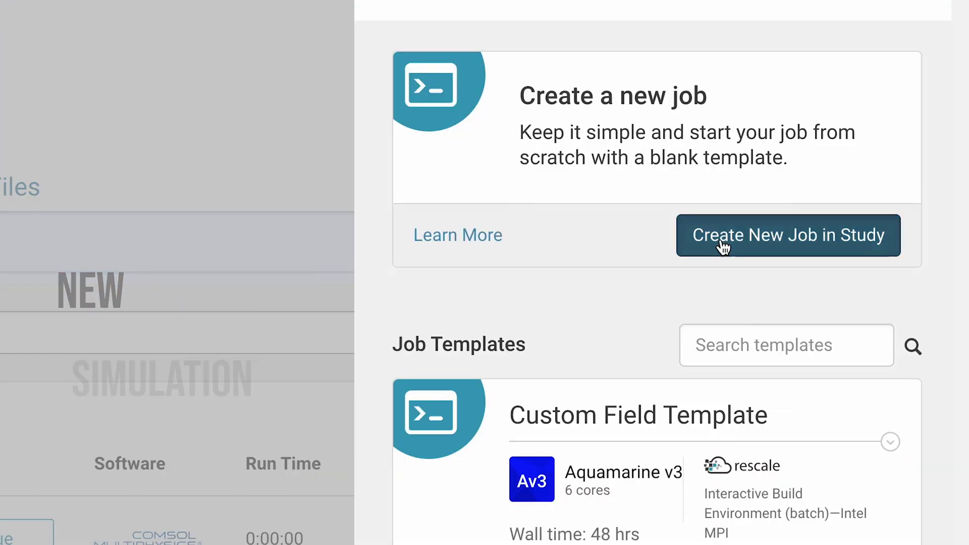
- Create a blank job from scratch named design-1 and move to its software settings
{"action": "left_click", "coordinate": [844, 175]}
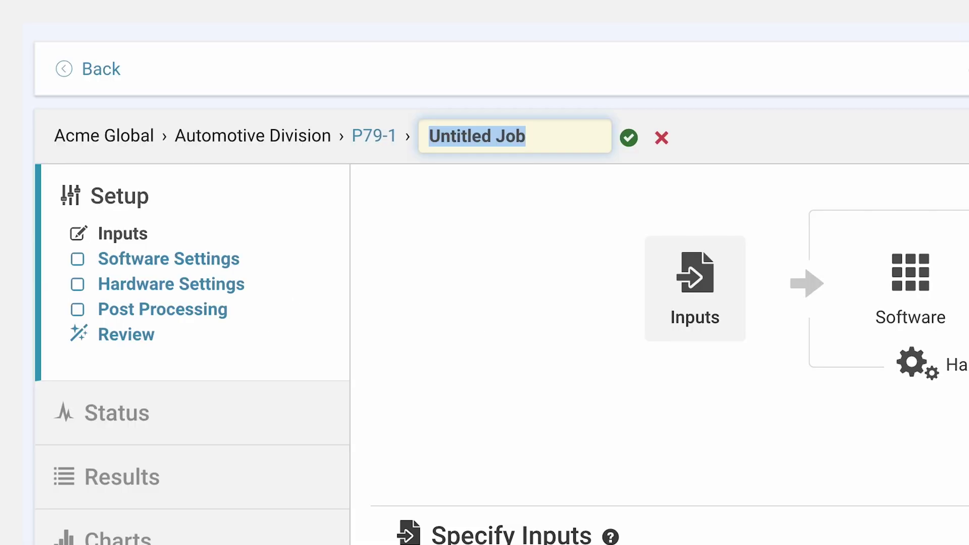
{"action": "type", "text": "design-1"}
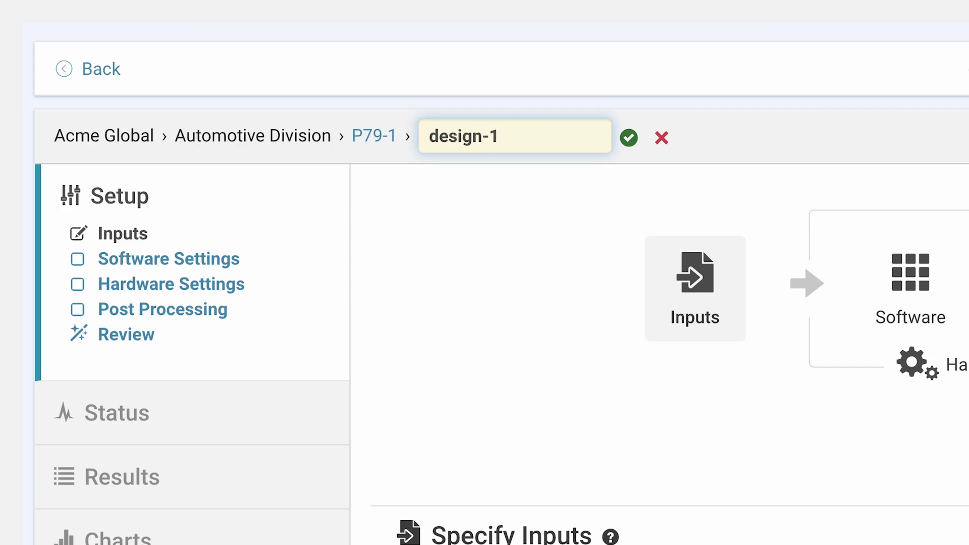
{"action": "key", "text": "Return"}
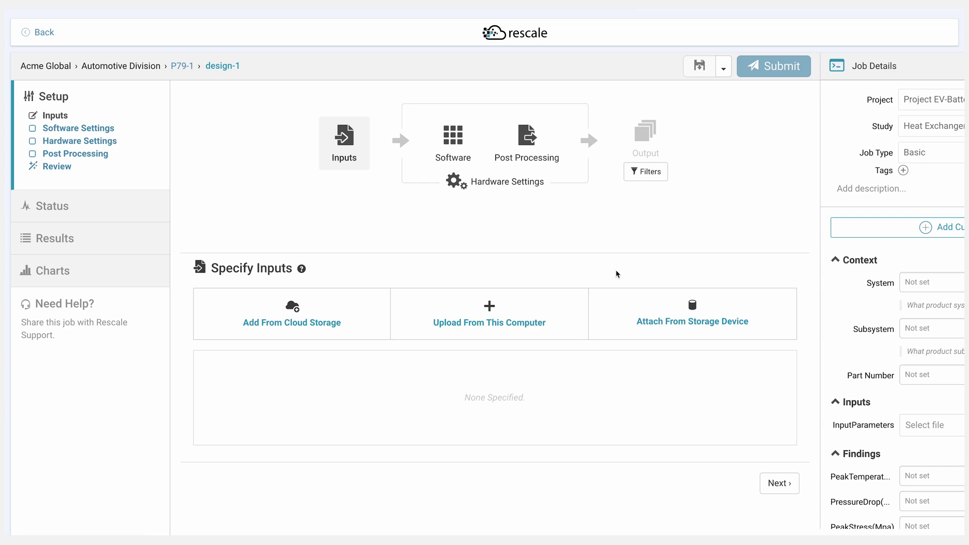
{"action": "left_click", "coordinate": [458, 145]}
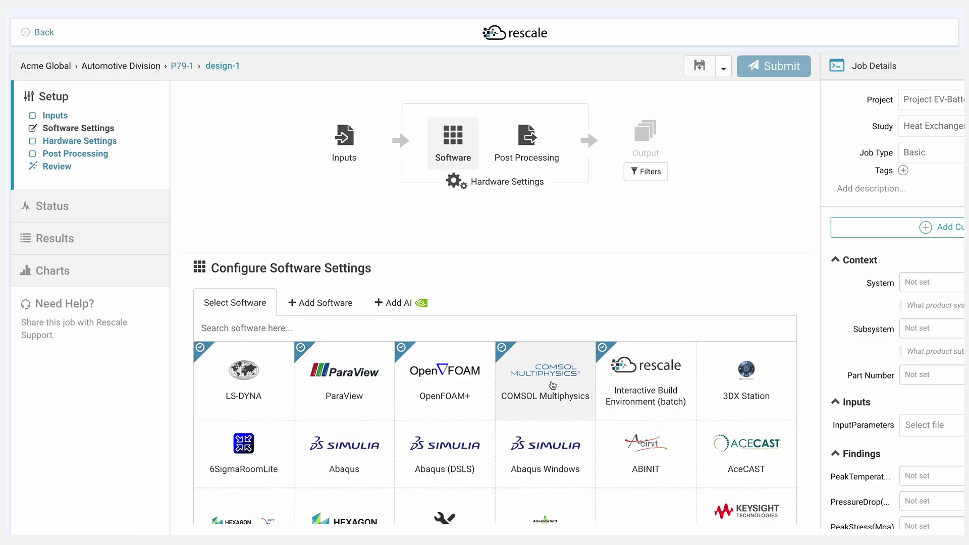
- Choose COMSOL Multiphysics as design-1's software and bring up its hardware settings
{"action": "left_click", "coordinate": [553, 386]}
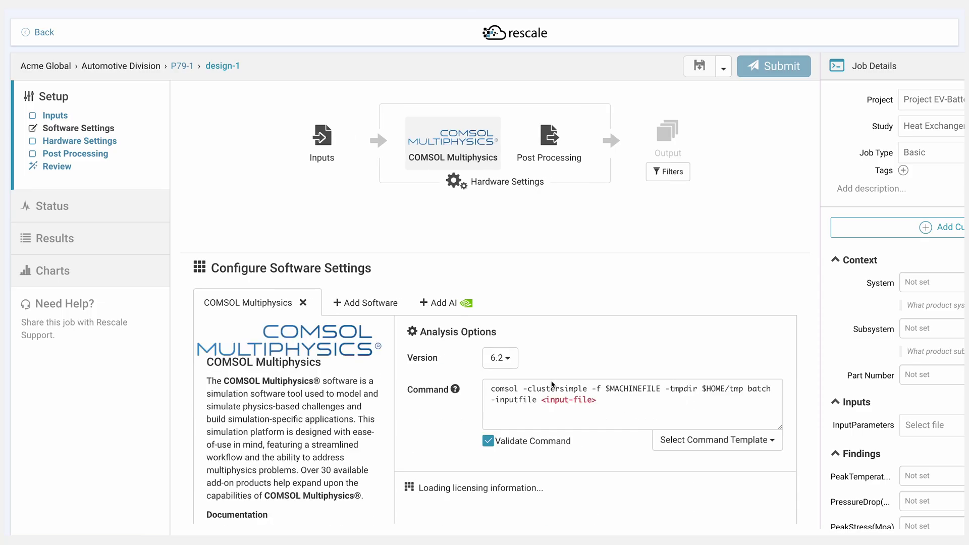
{"action": "left_click", "coordinate": [519, 185]}
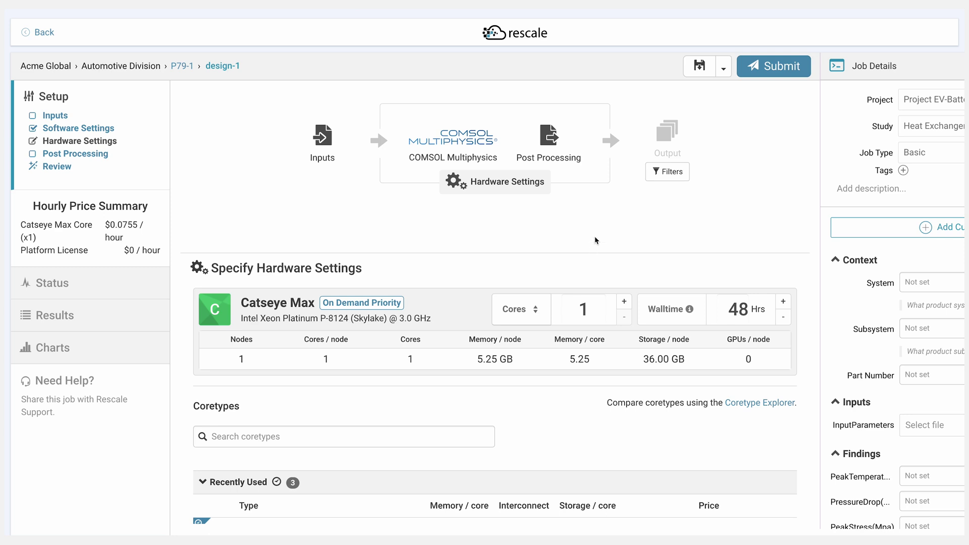
{"action": "scroll", "coordinate": [595, 240], "scroll_direction": "down", "scroll_amount": 5}
- Select the recommended Rozenite coretype with 120 cores, then go to post-processing
{"action": "scroll", "coordinate": [595, 240], "scroll_direction": "down", "scroll_amount": 2}
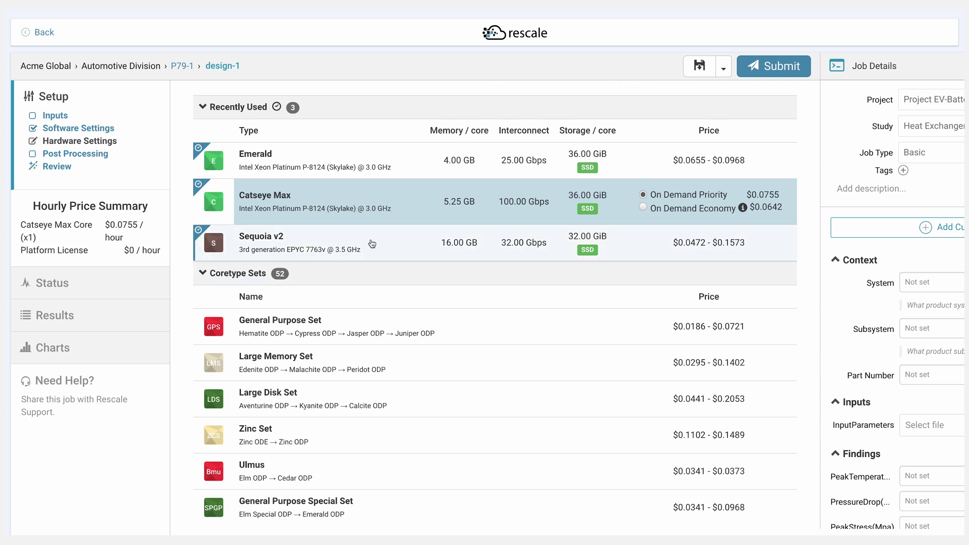
{"action": "scroll", "coordinate": [326, 202], "scroll_direction": "down", "scroll_amount": 1}
{"action": "scroll", "coordinate": [326, 202], "scroll_direction": "down", "scroll_amount": 1}
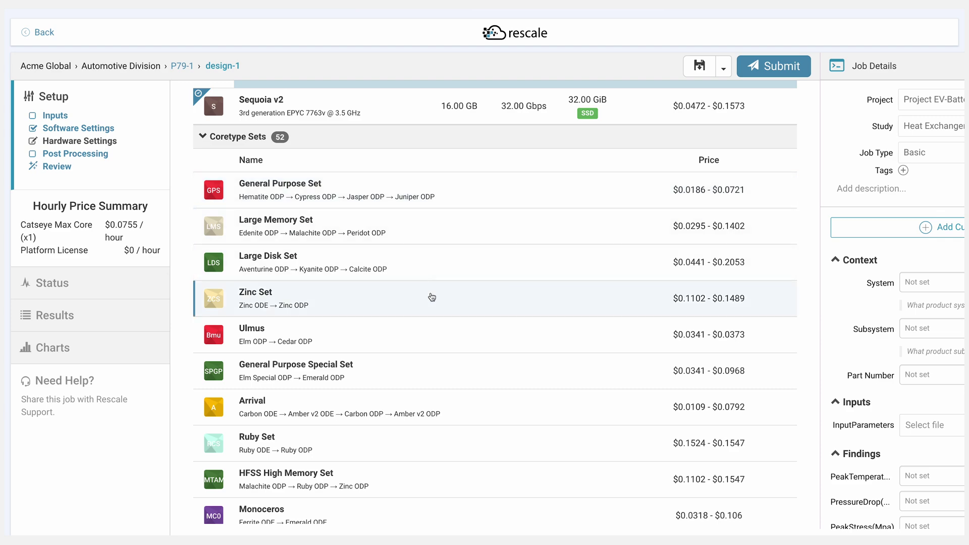
{"action": "scroll", "coordinate": [429, 336], "scroll_direction": "down", "scroll_amount": 1}
{"action": "scroll", "coordinate": [429, 336], "scroll_direction": "down", "scroll_amount": 5}
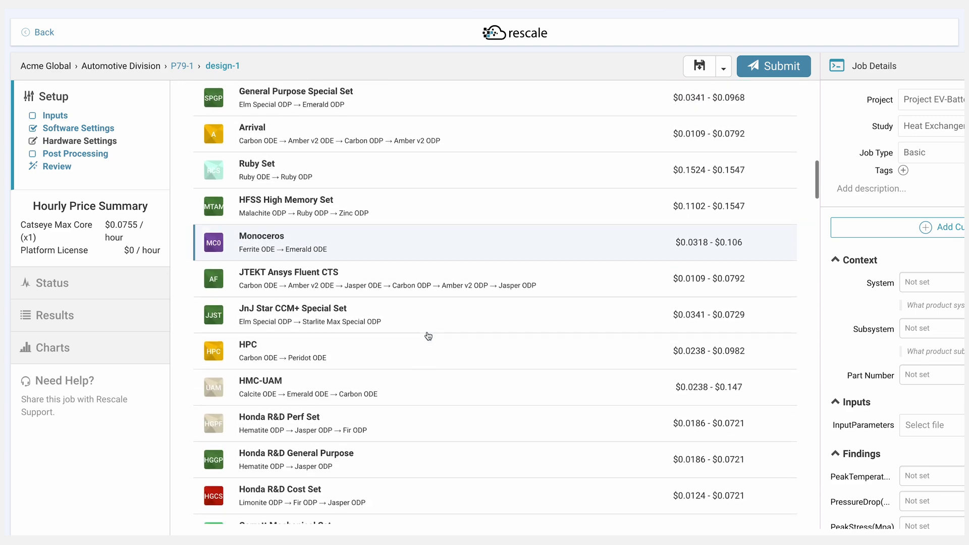
{"action": "scroll", "coordinate": [428, 336], "scroll_direction": "up", "scroll_amount": 11}
{"action": "scroll", "coordinate": [429, 336], "scroll_direction": "up", "scroll_amount": 5}
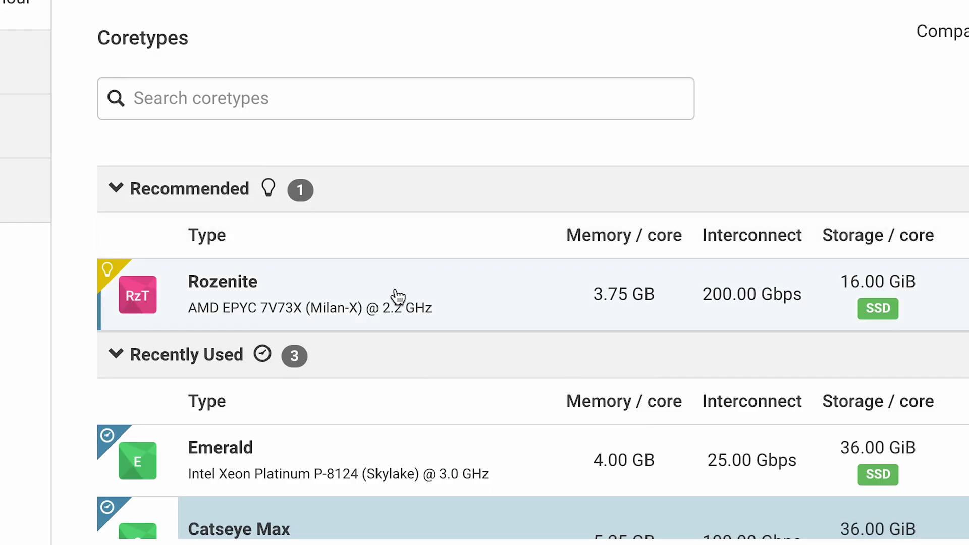
{"action": "left_click", "coordinate": [398, 299]}
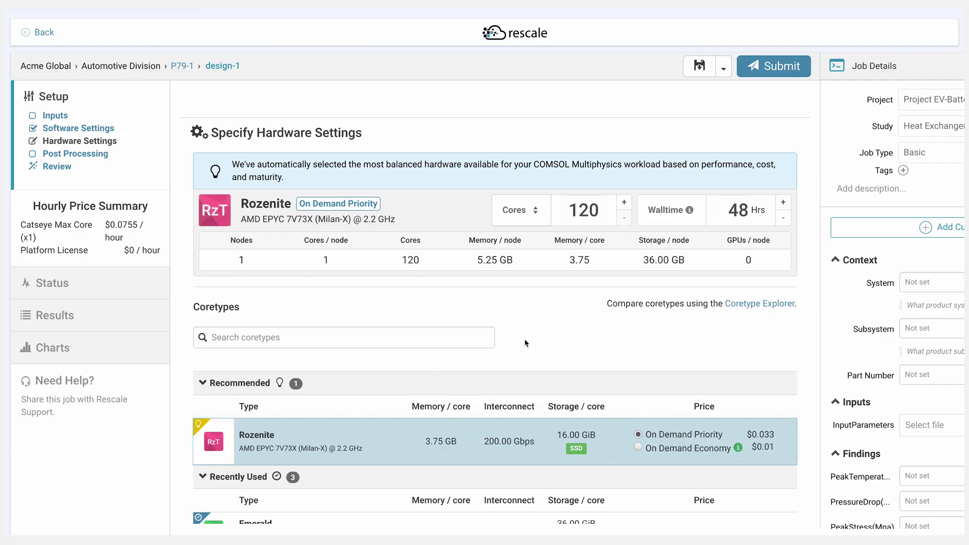
{"action": "scroll", "coordinate": [525, 343], "scroll_direction": "down", "scroll_amount": 1}
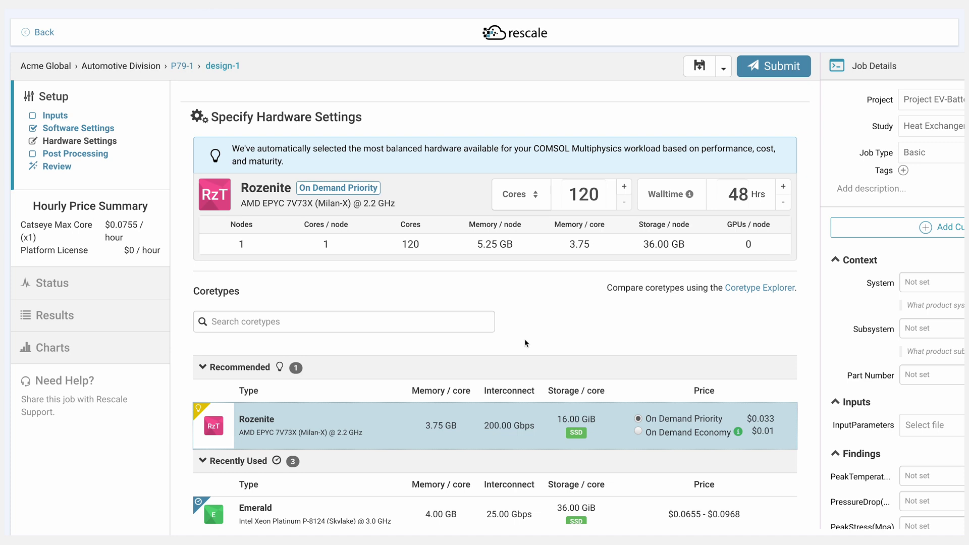
{"action": "scroll", "coordinate": [525, 343], "scroll_direction": "up", "scroll_amount": 5}
{"action": "left_click", "coordinate": [571, 157]}
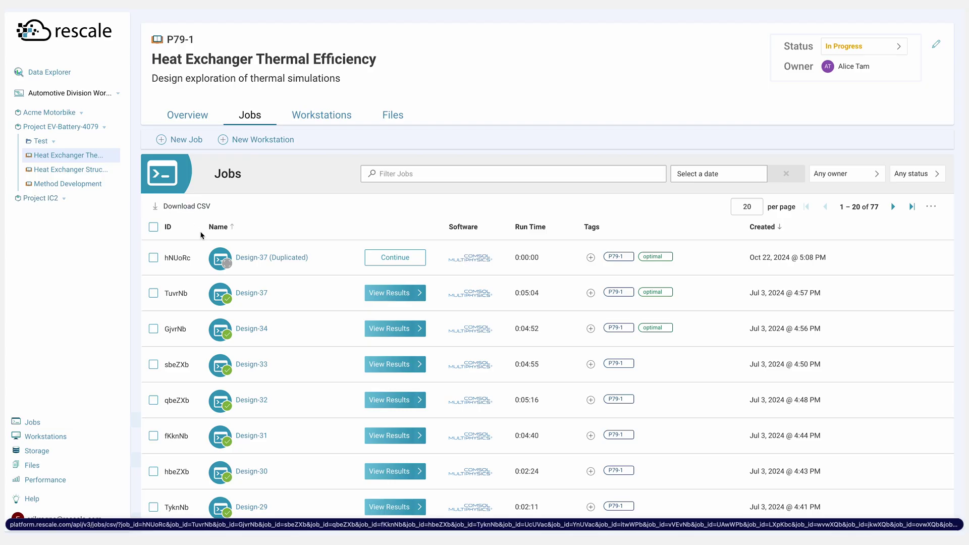
- Open the Design-37 job from the study's jobs list
{"action": "left_click", "coordinate": [259, 294]}
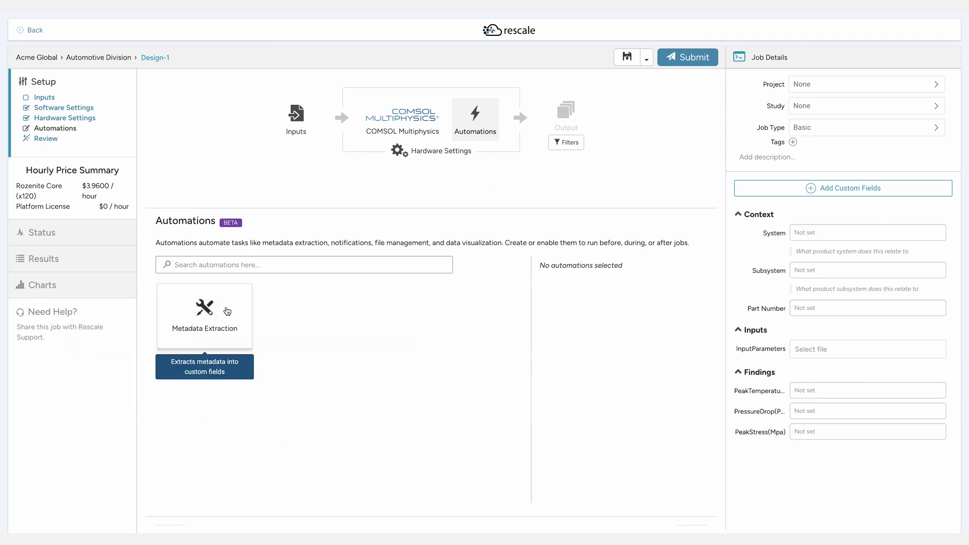
- Add the Metadata Extraction automation, scroll through its post-job script code, then close it
{"action": "left_click", "coordinate": [226, 311]}
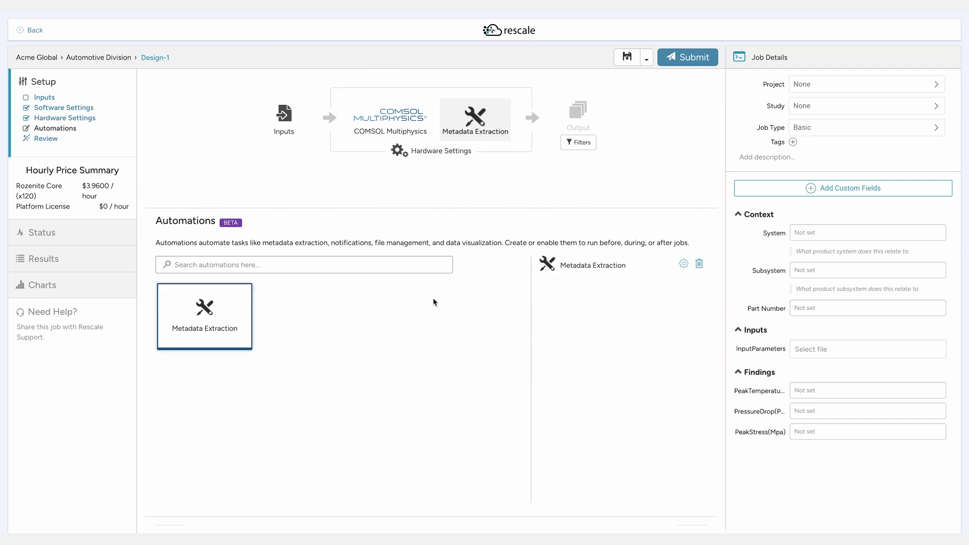
{"action": "left_click", "coordinate": [681, 265]}
{"action": "scroll", "coordinate": [579, 253], "scroll_direction": "down", "scroll_amount": 3}
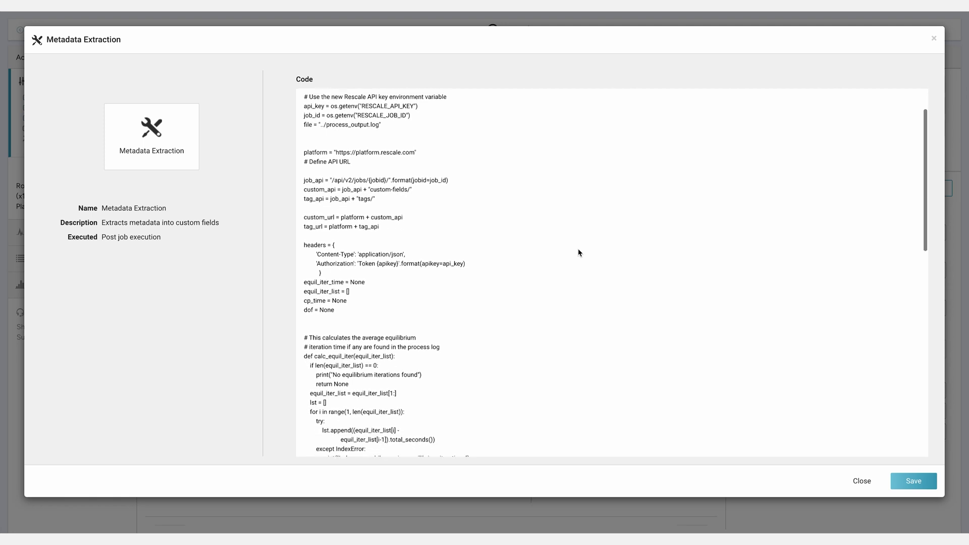
{"action": "scroll", "coordinate": [578, 250], "scroll_direction": "down", "scroll_amount": 12}
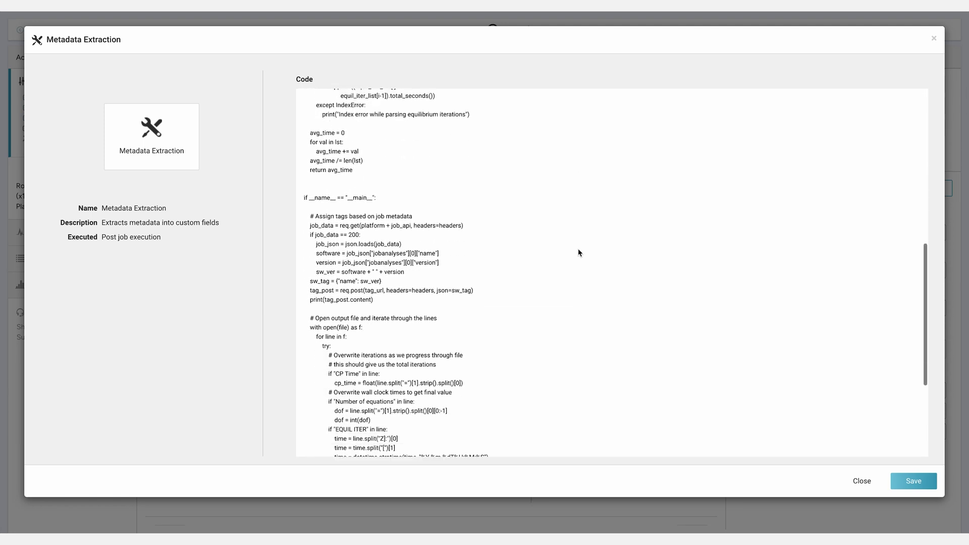
{"action": "scroll", "coordinate": [579, 252], "scroll_direction": "down", "scroll_amount": 3}
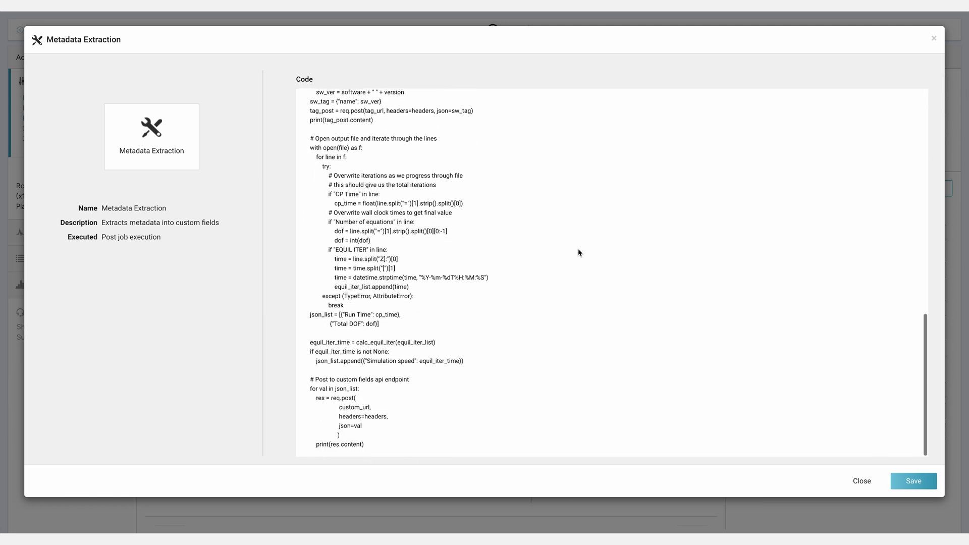
{"action": "left_click", "coordinate": [853, 480]}
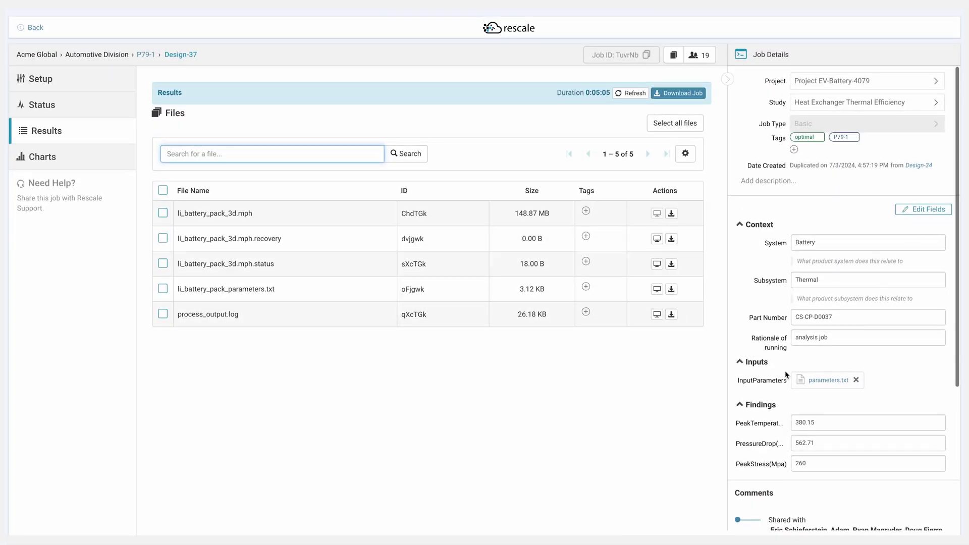
- Leave the Design-37 results for the study's jobs list, then open the Data Explorer notebooks
{"action": "scroll", "coordinate": [786, 374], "scroll_direction": "down", "scroll_amount": 1}
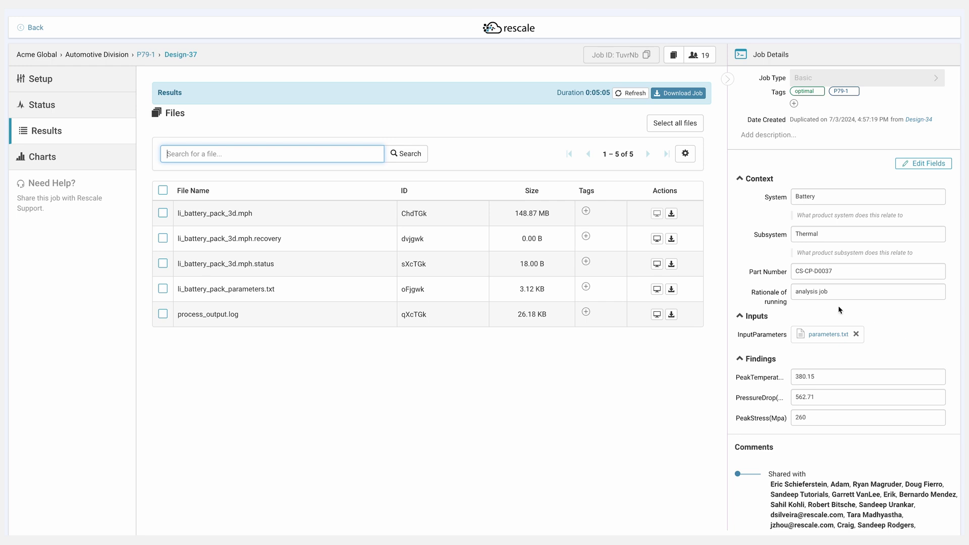
{"action": "left_click", "coordinate": [31, 28]}
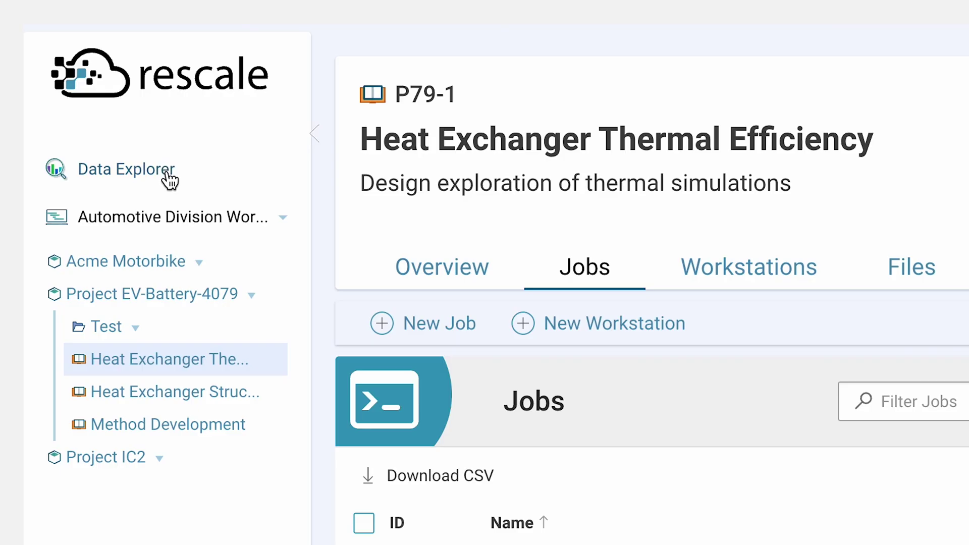
{"action": "left_click", "coordinate": [165, 173]}
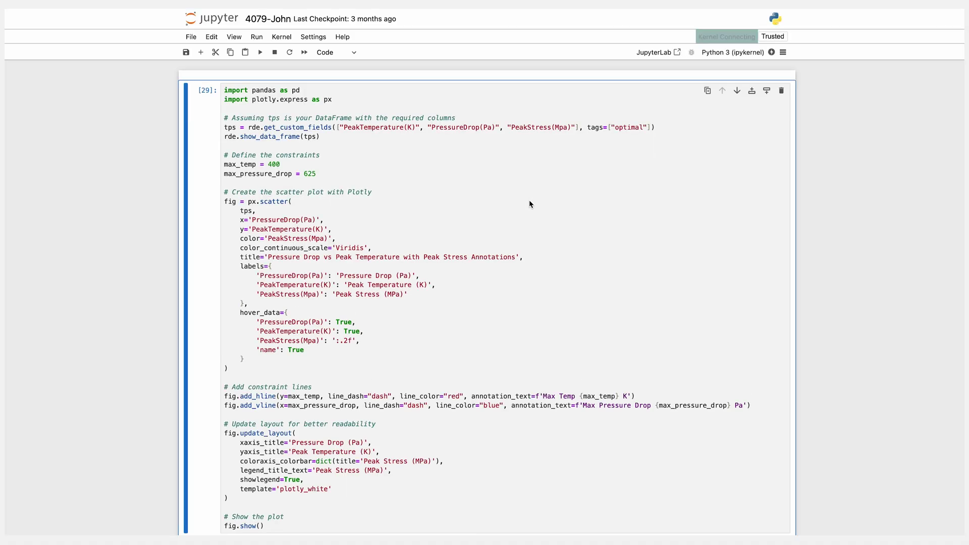
- Inspect the pressure drop vs peak temperature plot points to find Design-7 (610 Pa, 350 K, 280 MPa)
{"action": "scroll", "coordinate": [530, 203], "scroll_direction": "down", "scroll_amount": 20}
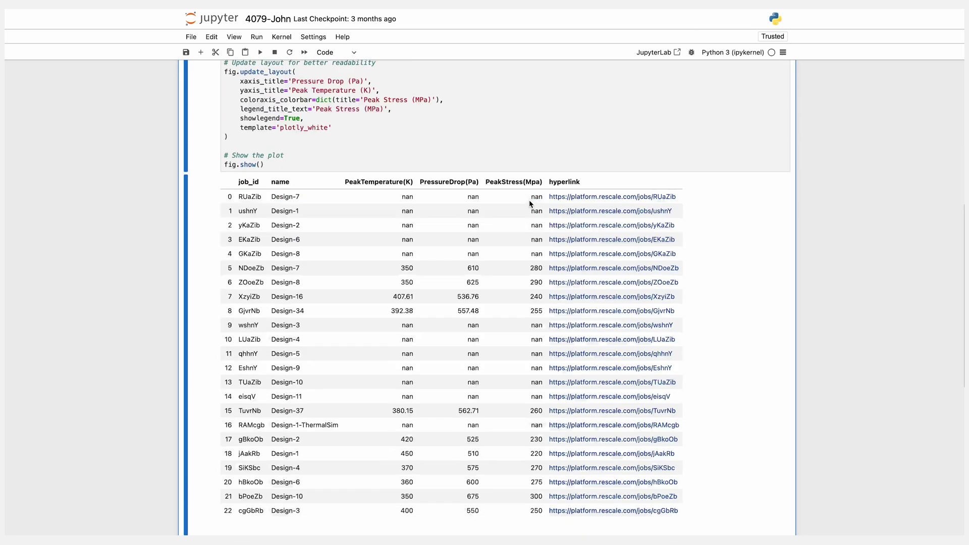
{"action": "scroll", "coordinate": [530, 204], "scroll_direction": "down", "scroll_amount": 5}
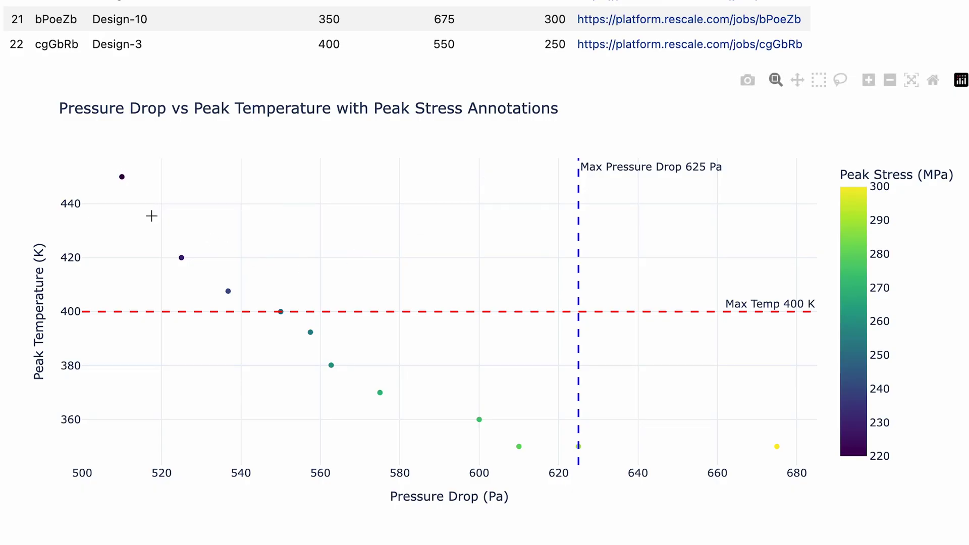
{"action": "mouse_move", "coordinate": [321, 265]}
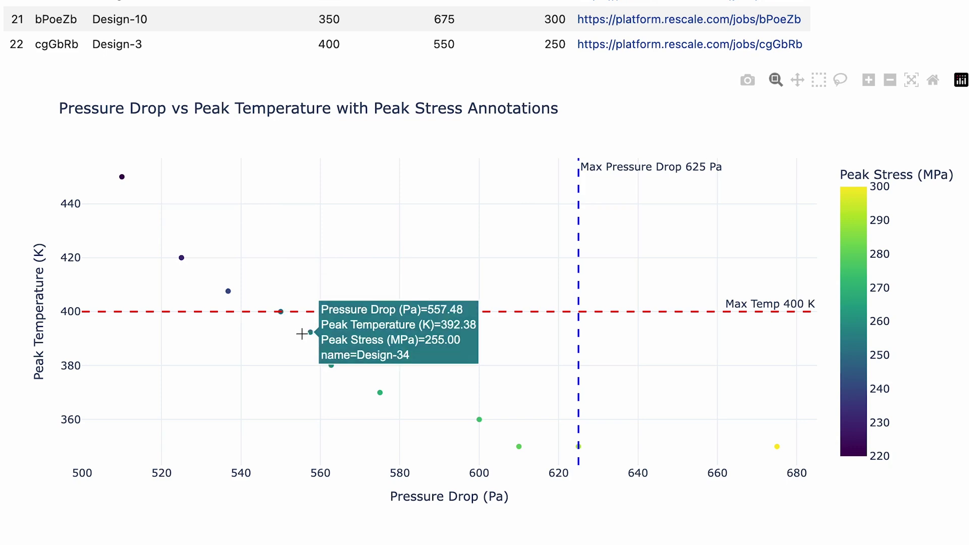
{"action": "mouse_move", "coordinate": [343, 361]}
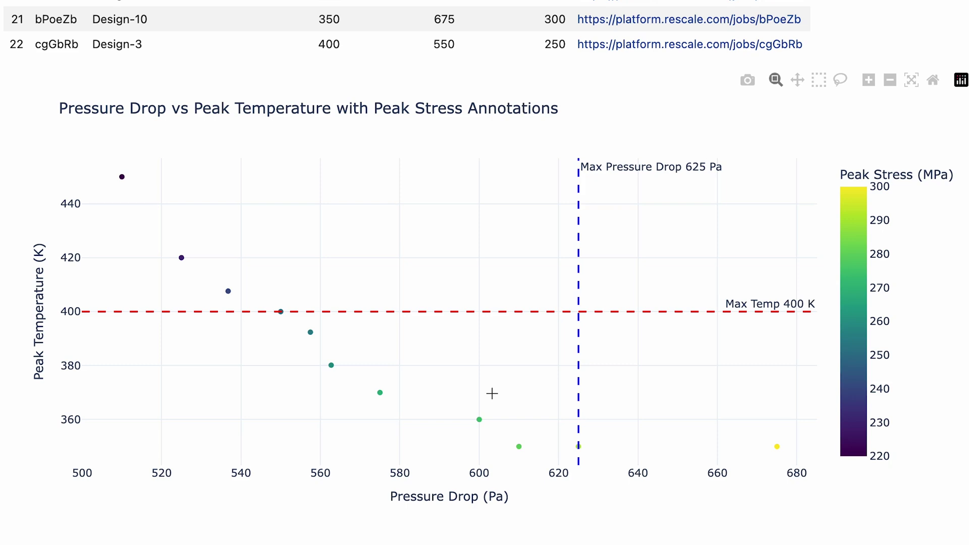
{"action": "mouse_move", "coordinate": [515, 439]}
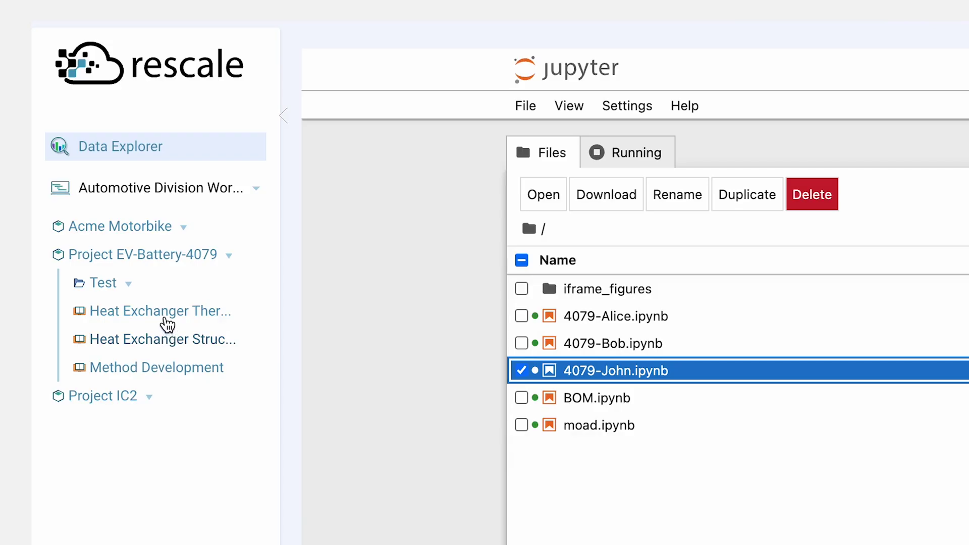
- Glance at the Structural Strength study, then open the Thermal Efficiency study's comment box
{"action": "left_click", "coordinate": [73, 167]}
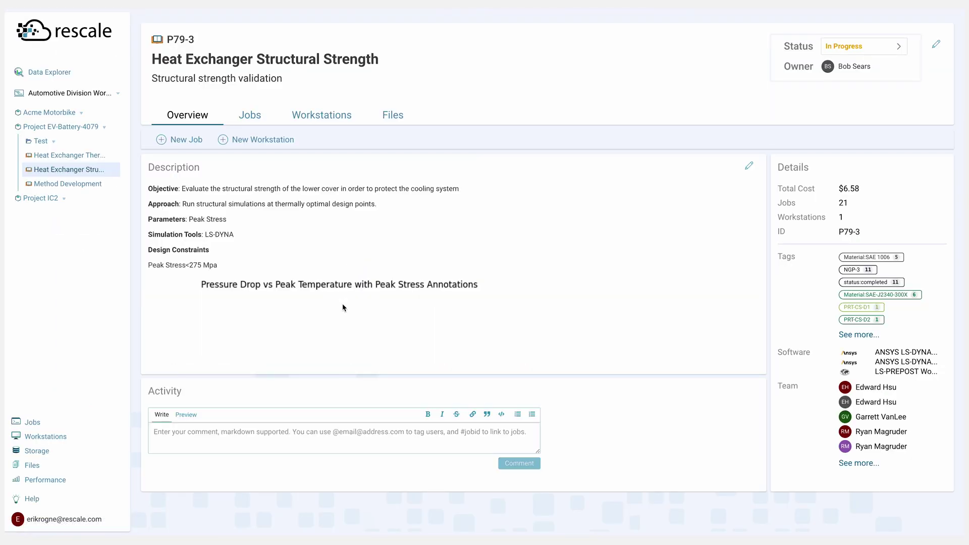
{"action": "left_click", "coordinate": [74, 157]}
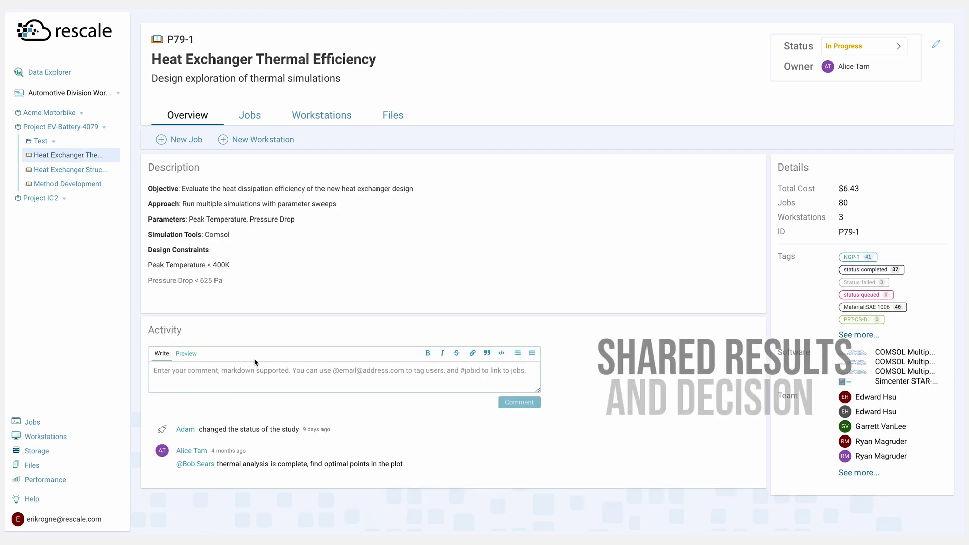
{"action": "scroll", "coordinate": [262, 439], "scroll_direction": "down", "scroll_amount": 1}
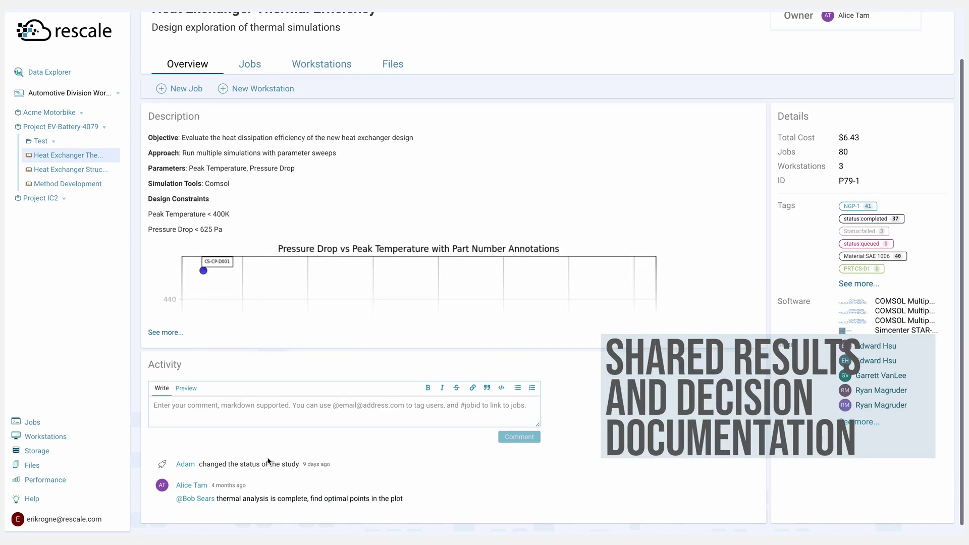
{"action": "left_click", "coordinate": [266, 395]}
- Post a comment tagging the teammate: 'use Design-7 for analysis going forward, this is the best design candidate'
{"action": "type", "text": "@bob"}
{"action": "key", "text": "Return"}
{"action": "type", "text": "us"}
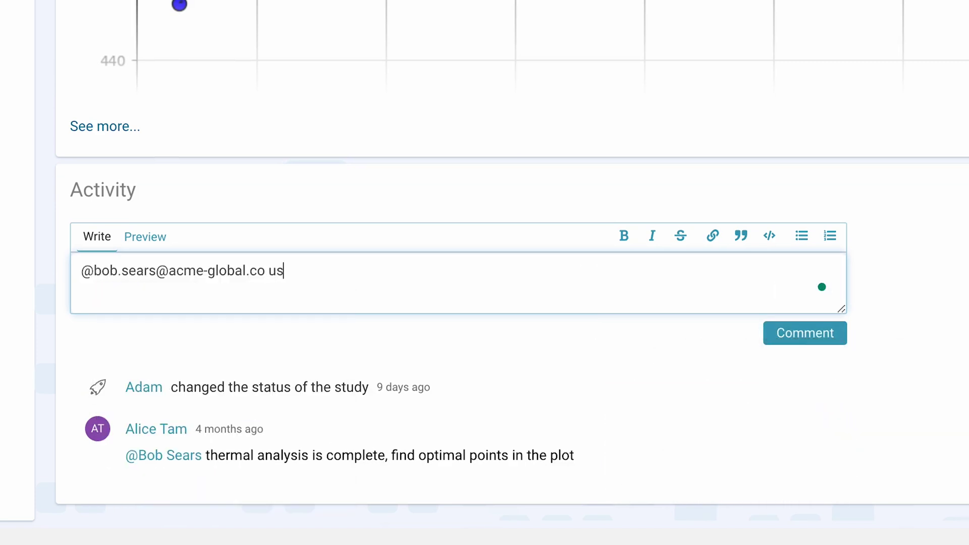
{"action": "type", "text": "e Design-7 for analysis going"}
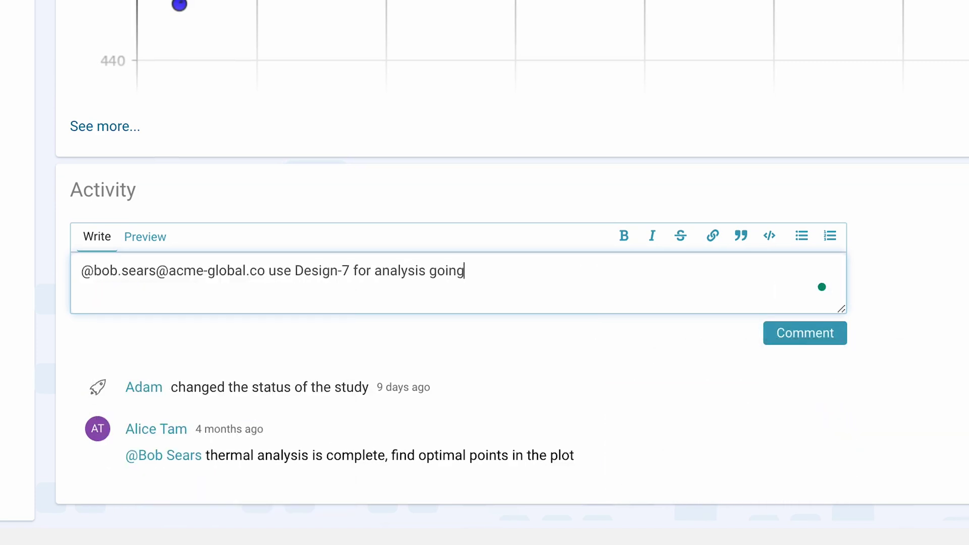
{"action": "type", "text": " forward, this is the bes"}
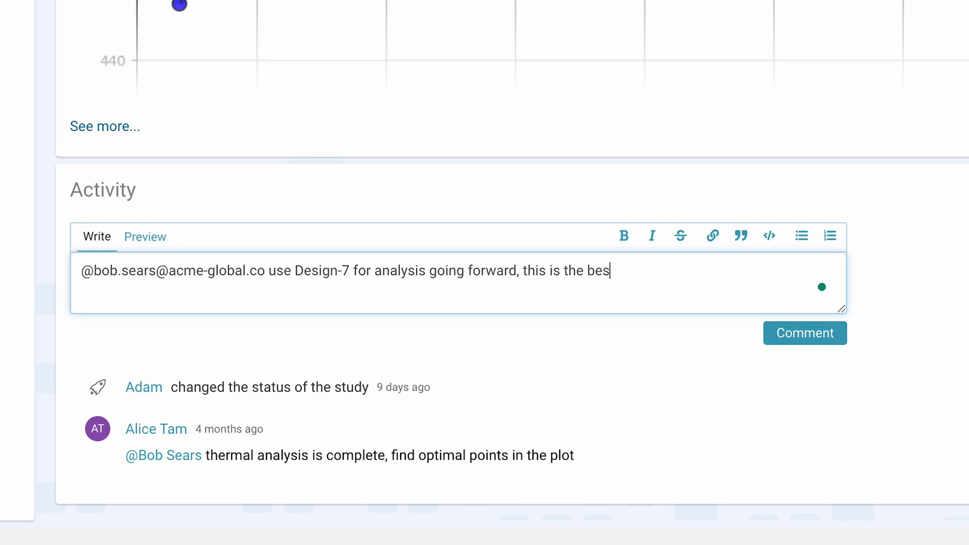
{"action": "type", "text": "t design candidate"}
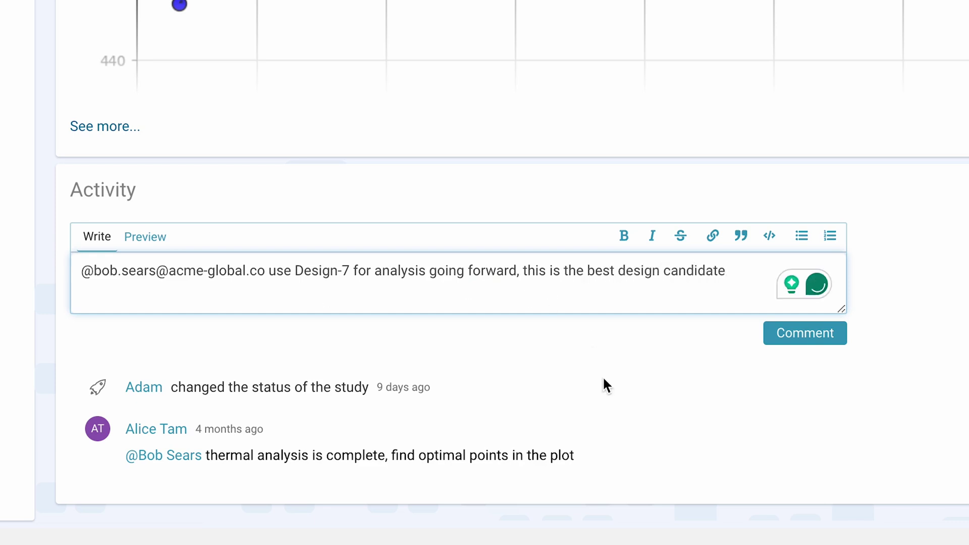
{"action": "left_click", "coordinate": [798, 339]}
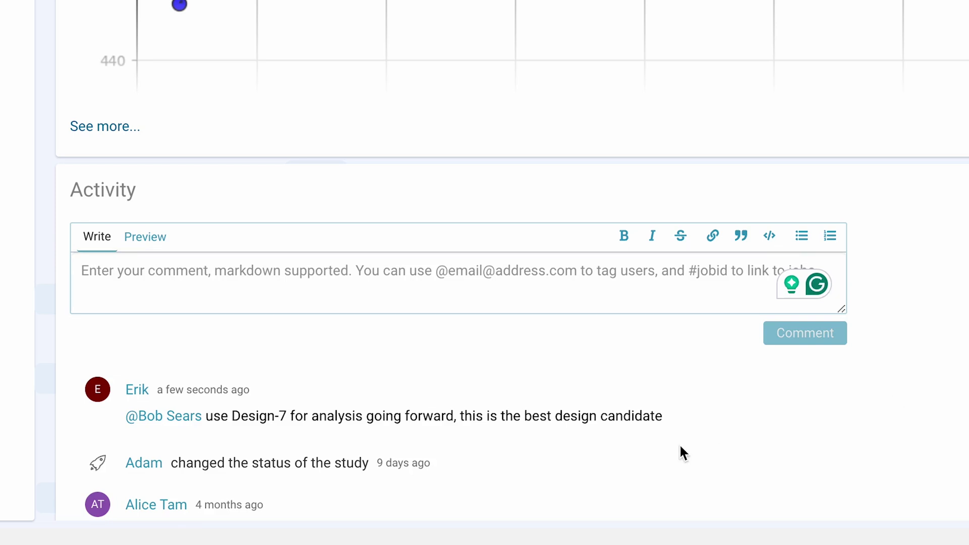
{"action": "scroll", "coordinate": [679, 444], "scroll_direction": "up", "scroll_amount": 1}
{"action": "scroll", "coordinate": [679, 443], "scroll_direction": "down", "scroll_amount": 2}
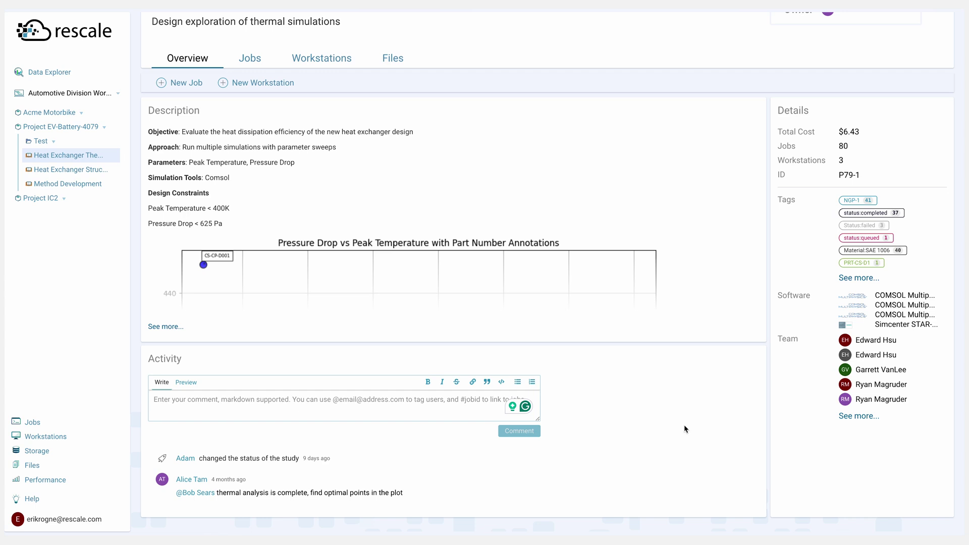
{"action": "scroll", "coordinate": [411, 191], "scroll_direction": "up", "scroll_amount": 2}
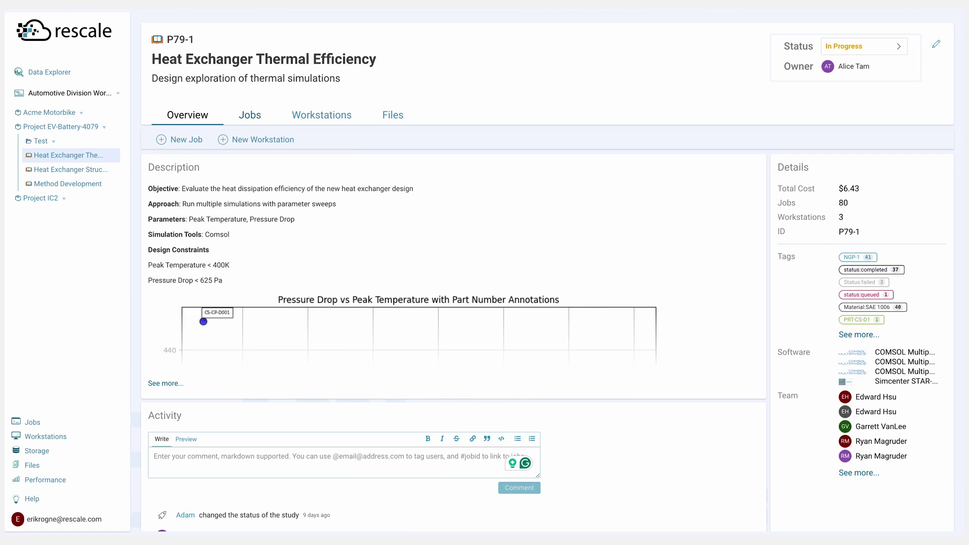
- Review the study's Jobs list, topped by the duplicated Design-37
{"action": "left_click", "coordinate": [250, 115]}
{"action": "scroll", "coordinate": [473, 243], "scroll_direction": "down", "scroll_amount": 5}
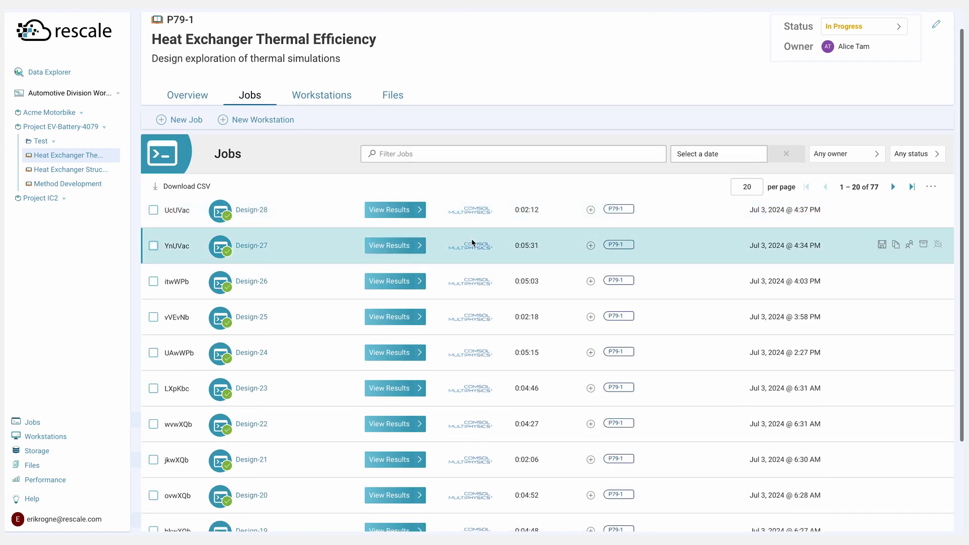
{"action": "scroll", "coordinate": [475, 237], "scroll_direction": "up", "scroll_amount": 5}
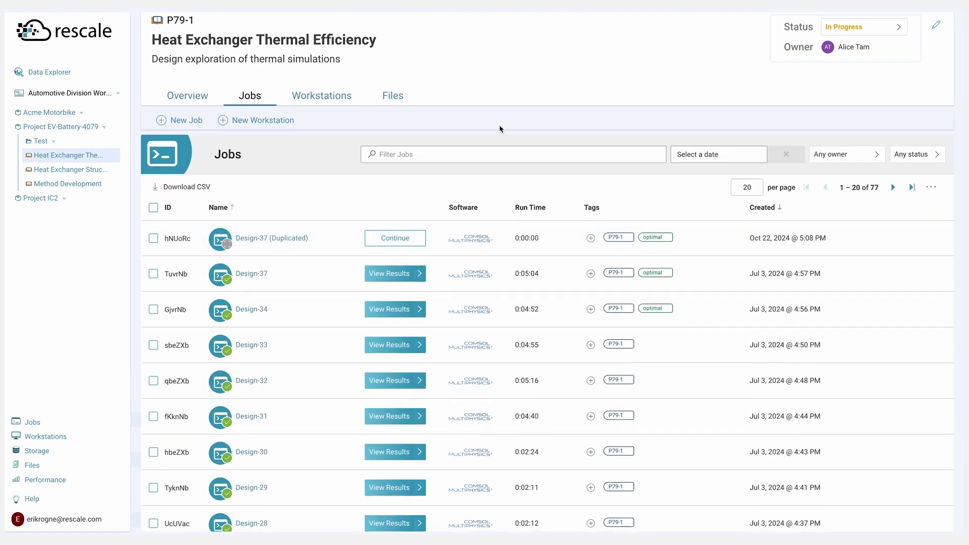
{"action": "scroll", "coordinate": [499, 126], "scroll_direction": "up", "scroll_amount": 1}
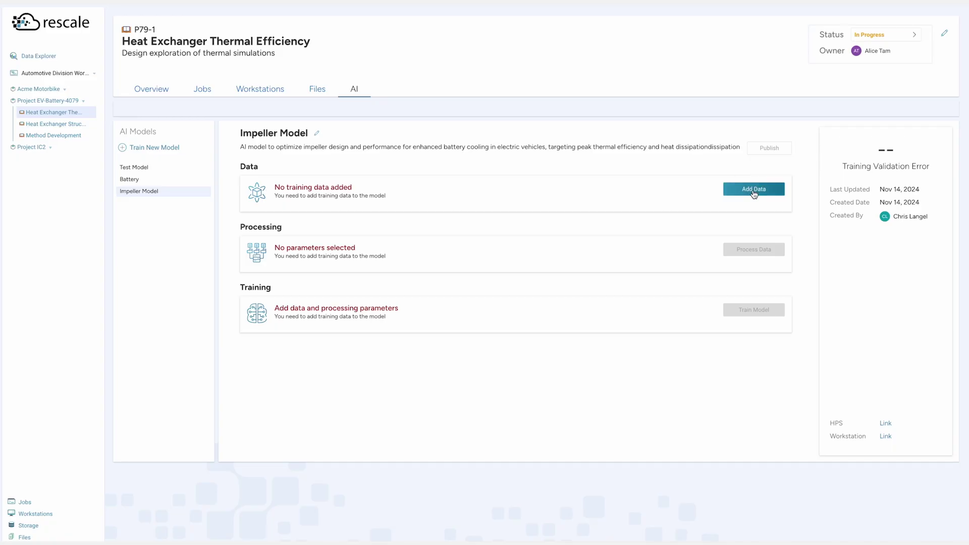
- Preview and pull the Blade.res run data from job HniBte into the Impeller Model
{"action": "left_click", "coordinate": [753, 188]}
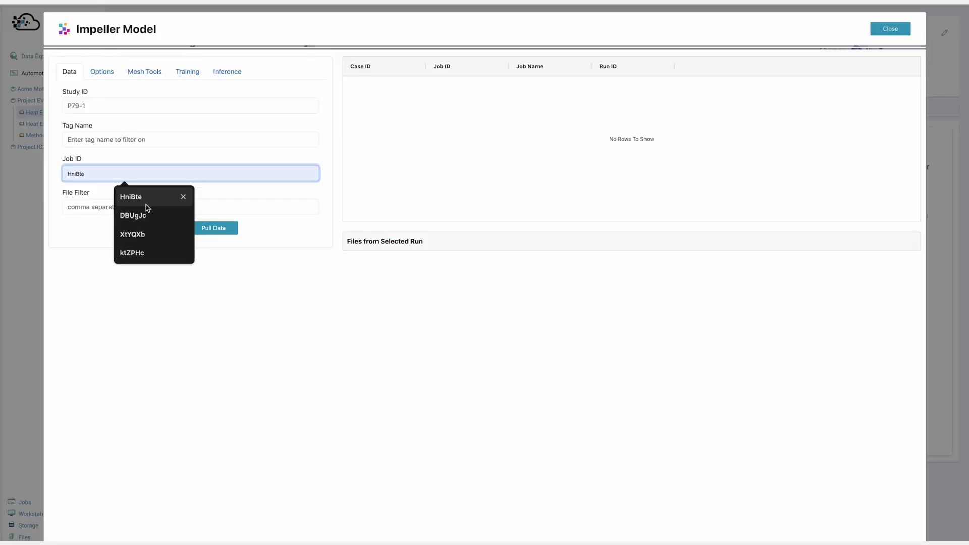
{"action": "left_click", "coordinate": [146, 203]}
{"action": "left_click", "coordinate": [124, 207]}
{"action": "left_click", "coordinate": [167, 231]}
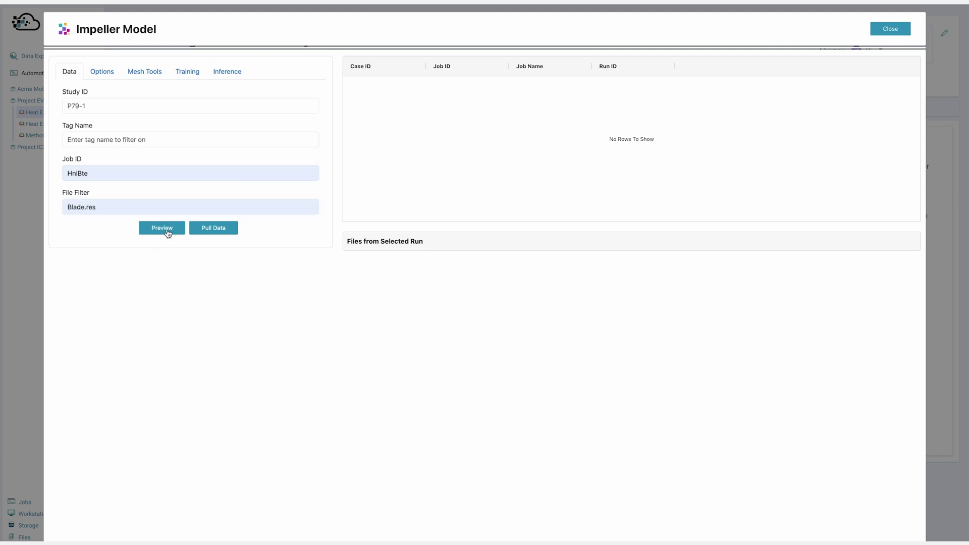
{"action": "left_click", "coordinate": [162, 228]}
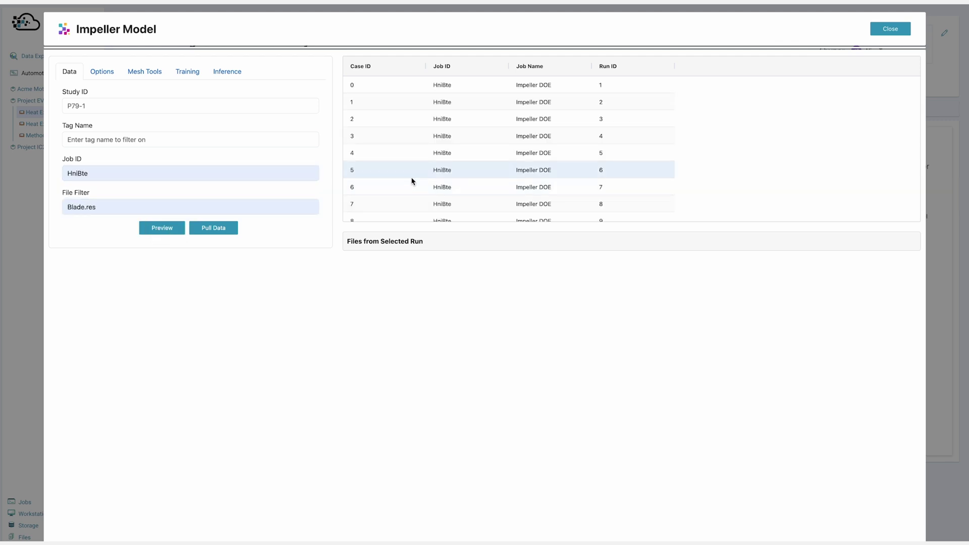
{"action": "scroll", "coordinate": [434, 178], "scroll_direction": "down", "scroll_amount": 4}
{"action": "scroll", "coordinate": [509, 167], "scroll_direction": "up", "scroll_amount": 3}
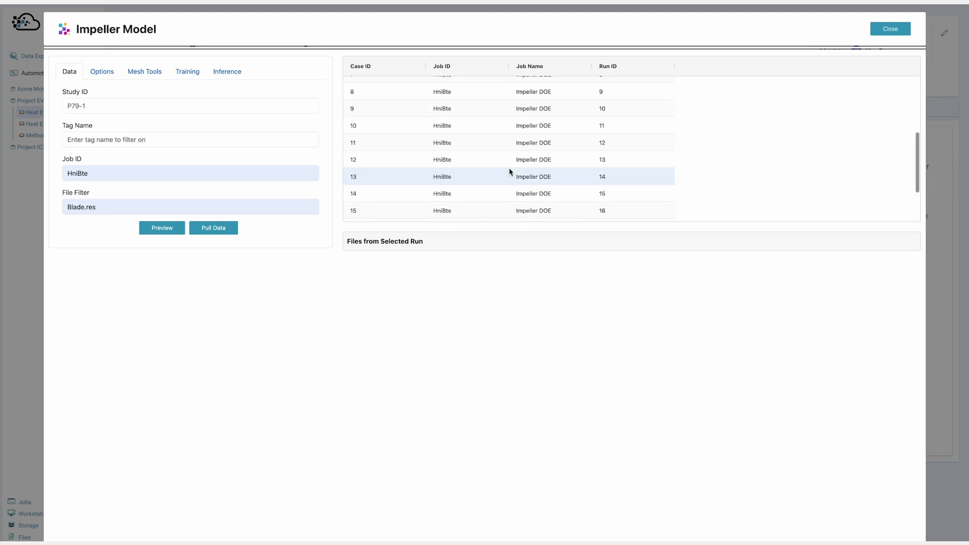
{"action": "left_click", "coordinate": [213, 228]}
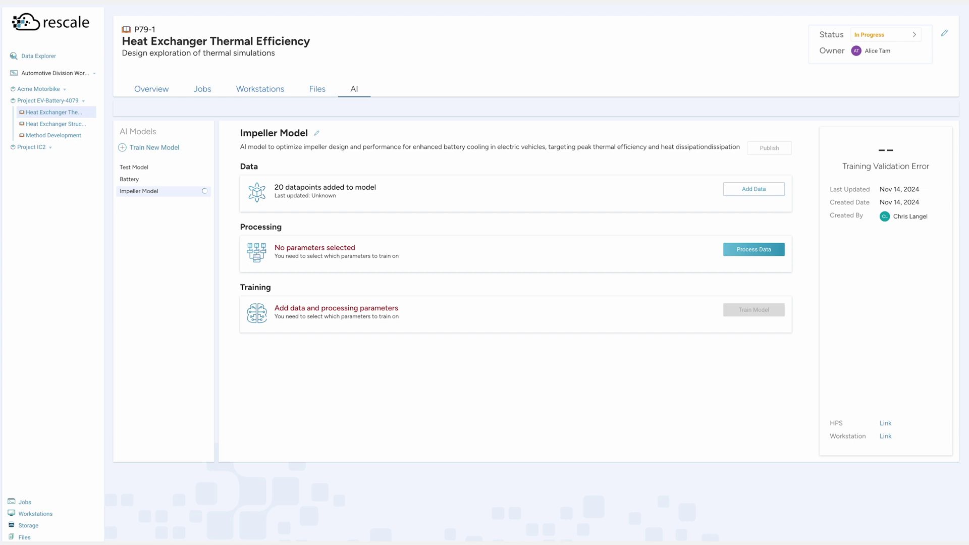
{"action": "left_click", "coordinate": [779, 255]}
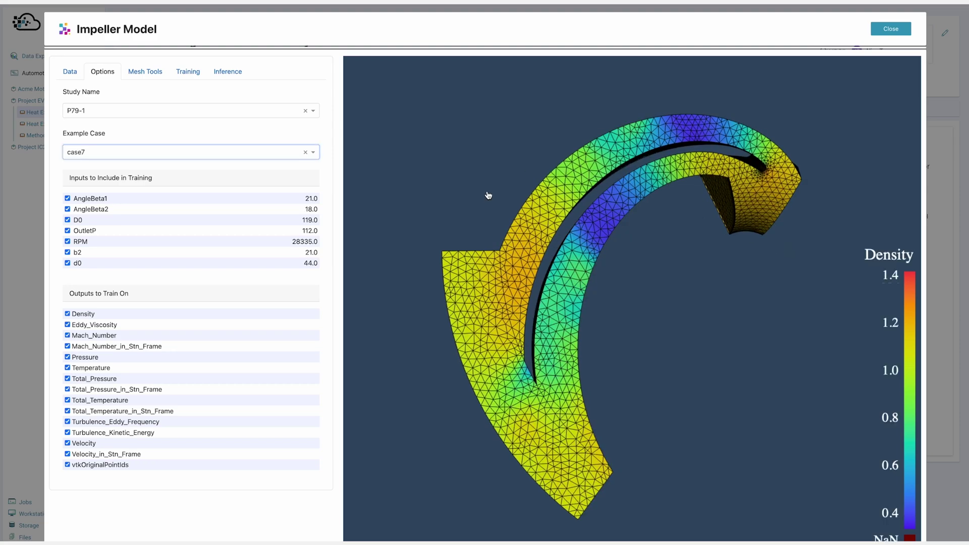
- Switch the example mesh preview to case3
{"action": "mouse_move", "coordinate": [487, 194]}
{"action": "left_mouse_down"}
{"action": "mouse_move", "coordinate": [666, 167]}
{"action": "mouse_move", "coordinate": [528, 216]}
{"action": "mouse_move", "coordinate": [495, 190]}
{"action": "mouse_move", "coordinate": [505, 192]}
{"action": "left_mouse_up"}
{"action": "left_click", "coordinate": [231, 155]}
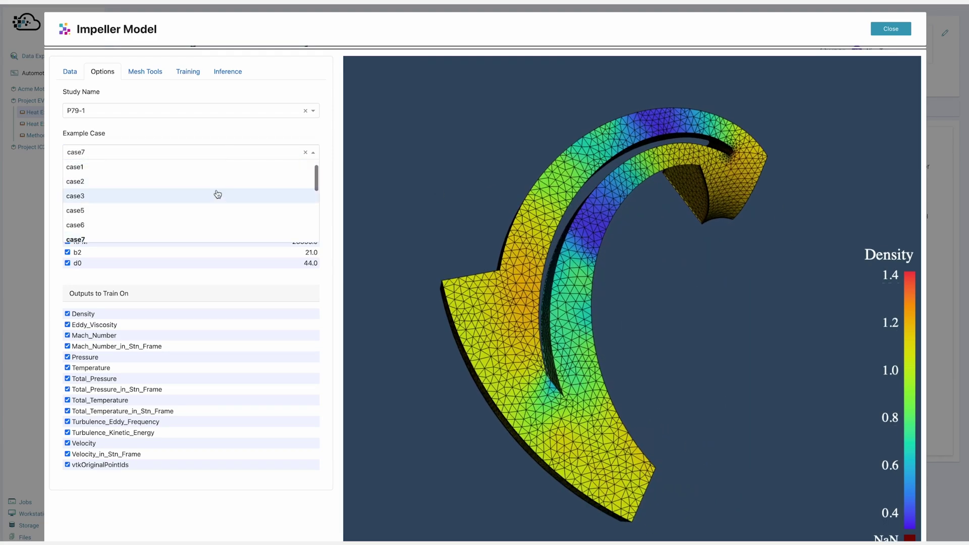
{"action": "left_click", "coordinate": [216, 193]}
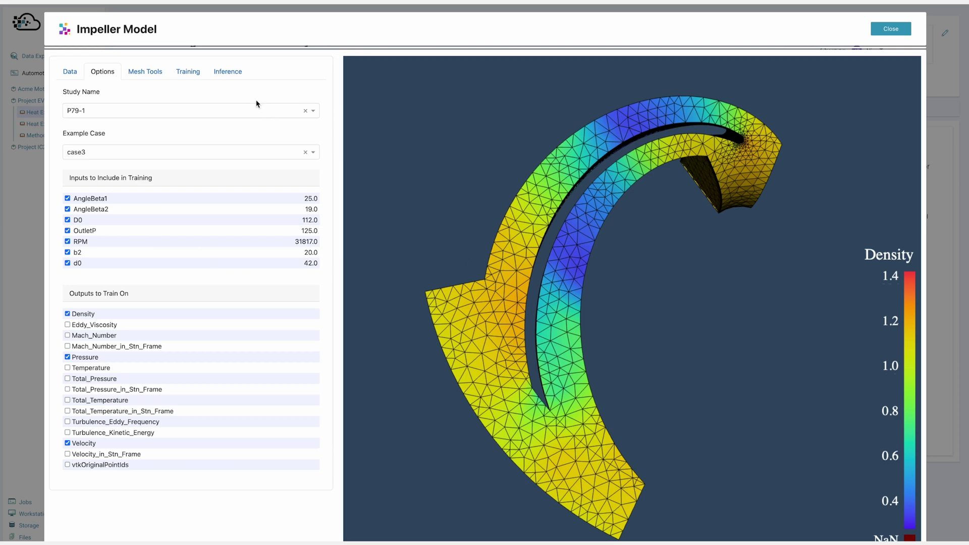
- Decimate the example mesh at reduction factor 0.8 and inspect the coarser result
{"action": "left_click", "coordinate": [152, 77]}
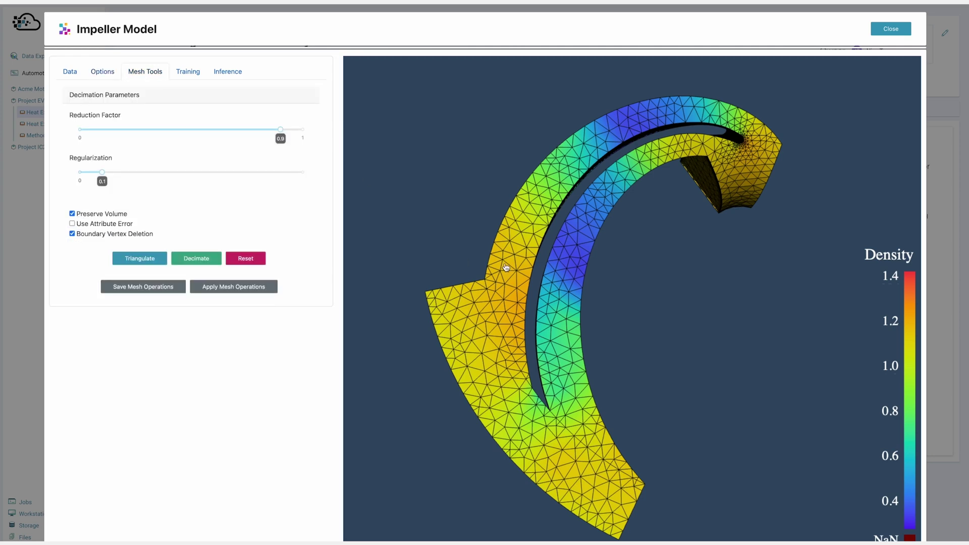
{"action": "left_click_drag", "start_coordinate": [505, 268], "coordinate": [551, 255]}
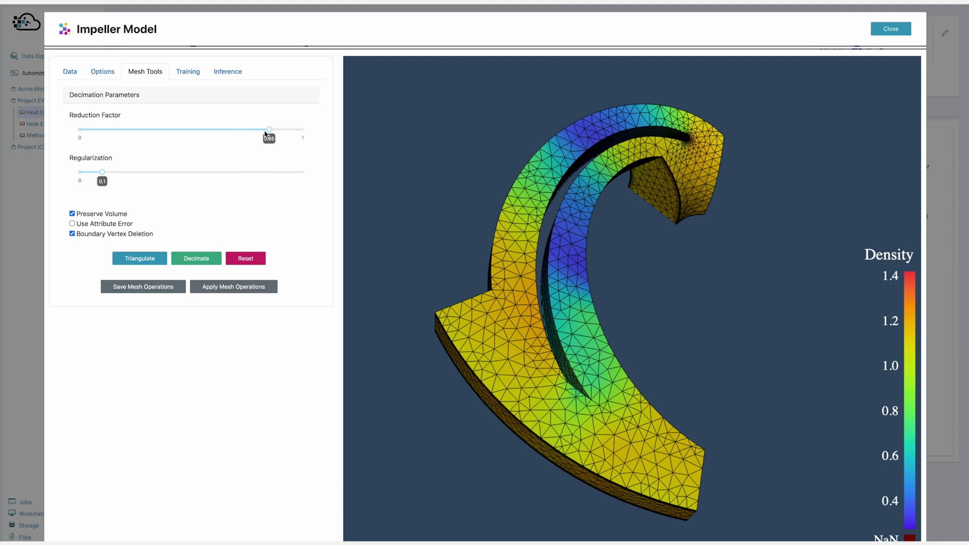
{"action": "left_click", "coordinate": [258, 130]}
{"action": "left_click", "coordinate": [202, 259]}
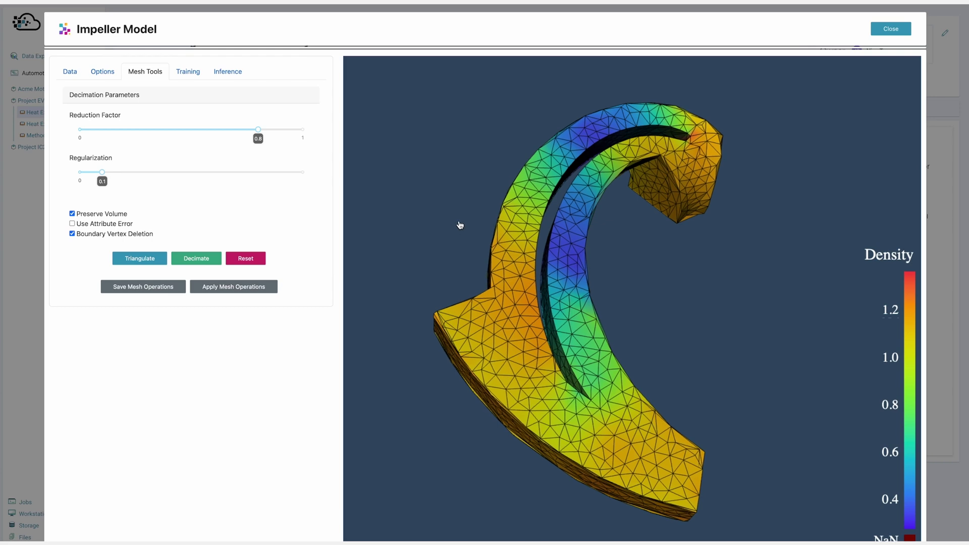
{"action": "mouse_move", "coordinate": [474, 236]}
{"action": "left_mouse_down"}
{"action": "mouse_move", "coordinate": [491, 212]}
{"action": "mouse_move", "coordinate": [484, 182]}
{"action": "mouse_move", "coordinate": [473, 244]}
{"action": "left_mouse_up"}
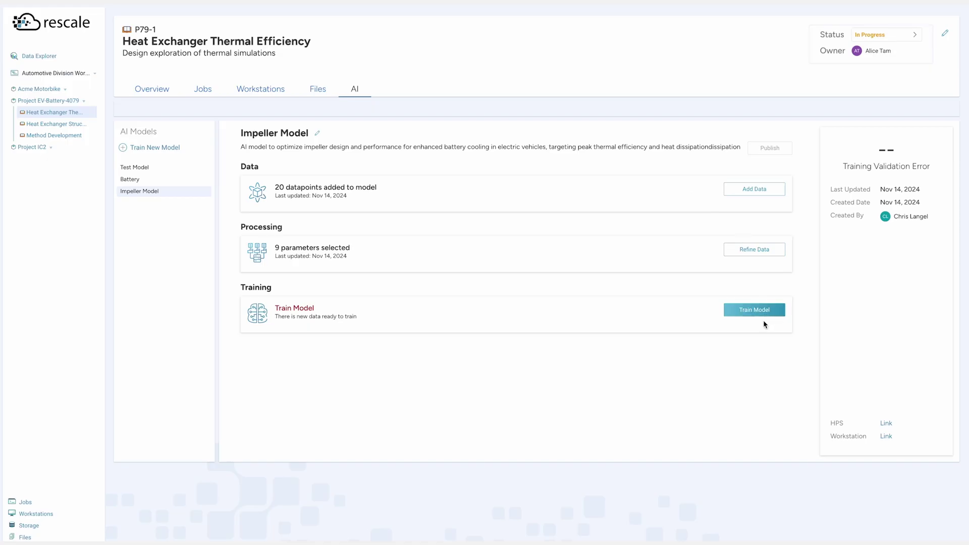
{"action": "left_click", "coordinate": [764, 315]}
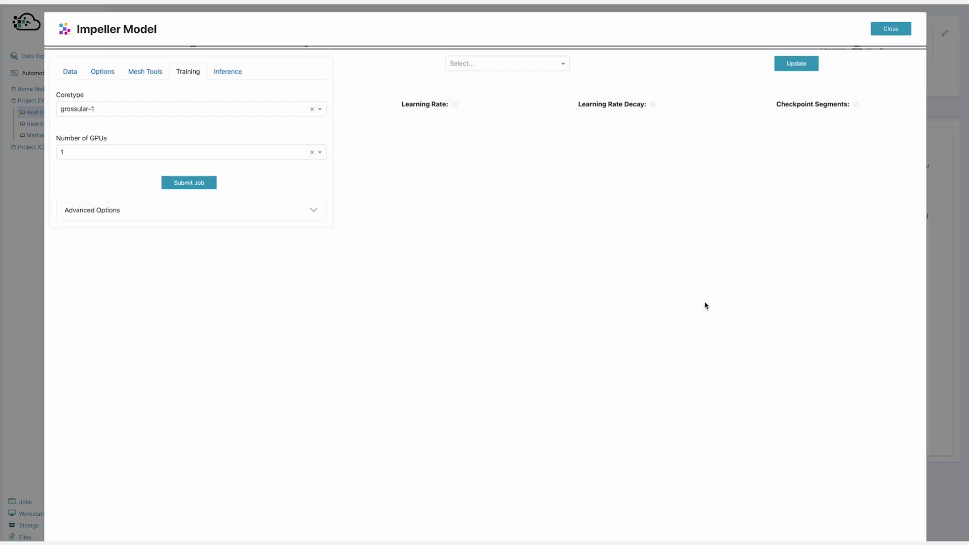
- Submit the Impeller Model training job and review its loss and validation error charts
{"action": "left_click", "coordinate": [198, 183]}
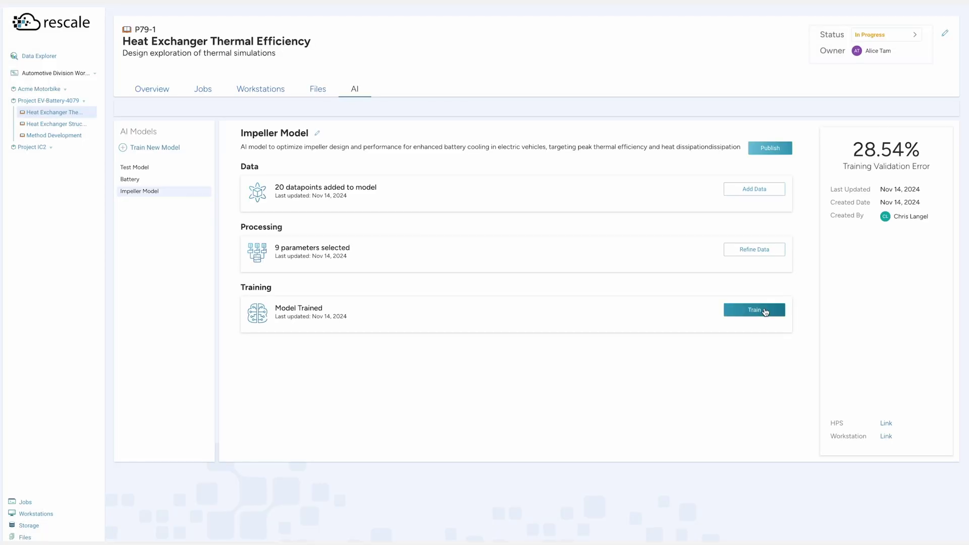
{"action": "left_click", "coordinate": [768, 307]}
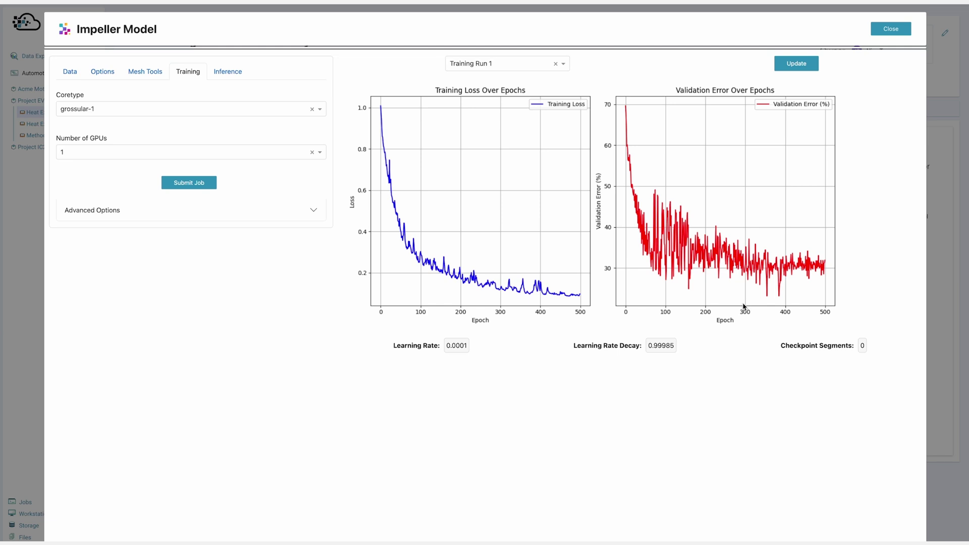
{"action": "left_click", "coordinate": [889, 29]}
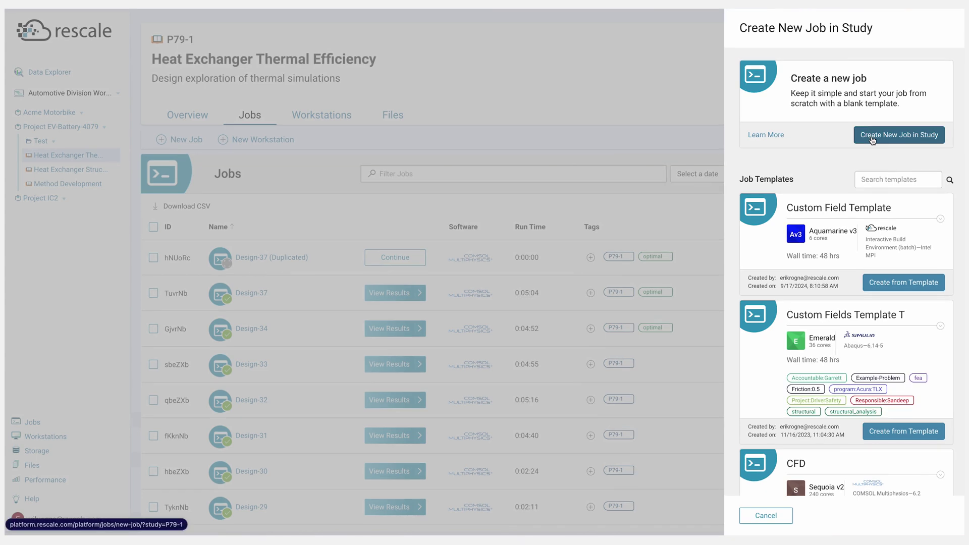
{"action": "left_click", "coordinate": [869, 134]}
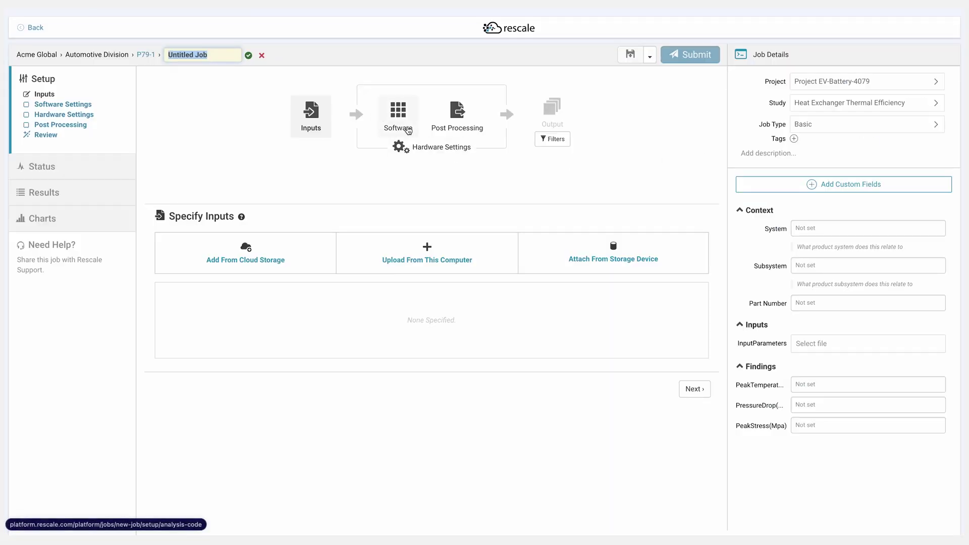
- Name the new job 'AI simulation'
{"action": "type", "text": "Ai"}
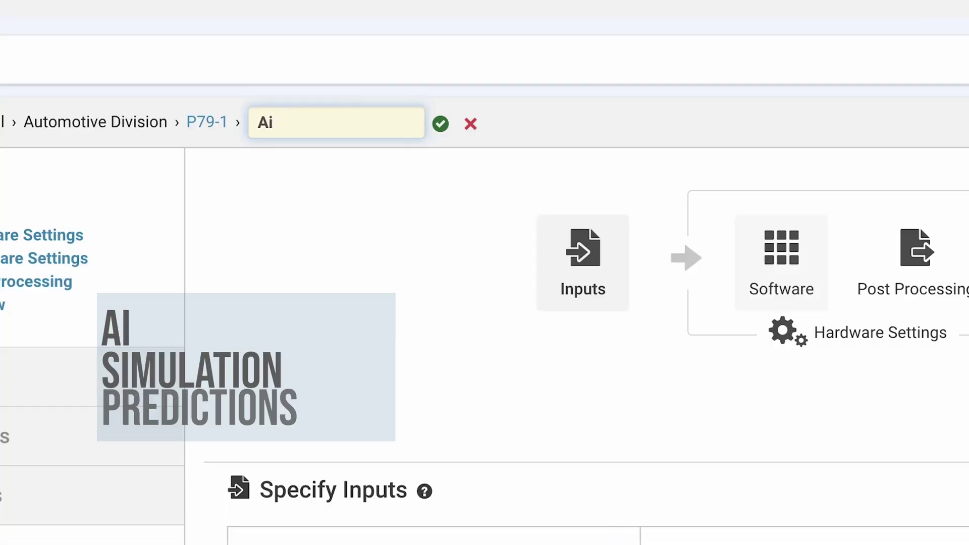
{"action": "key", "text": "BackSpace"}
{"action": "type", "text": "I simulation"}
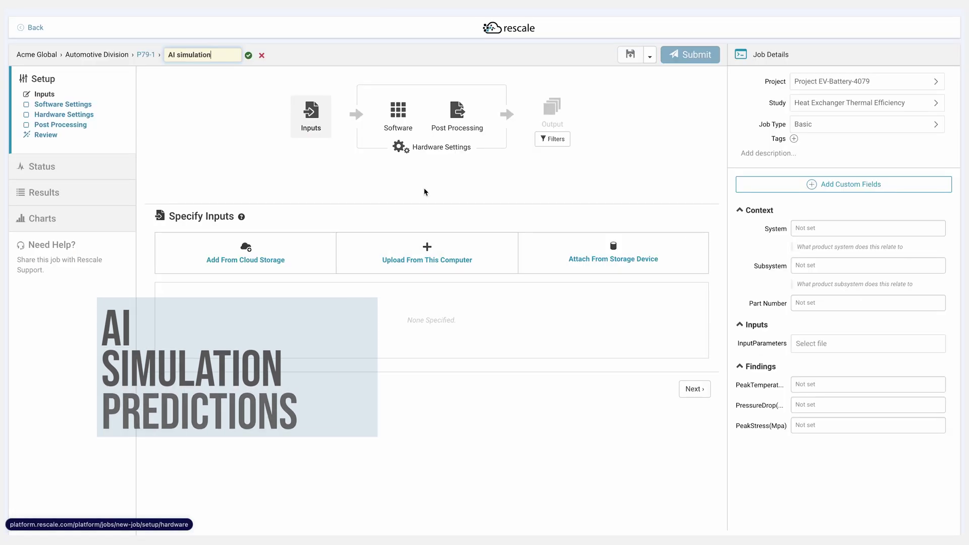
{"action": "left_click", "coordinate": [781, 249]}
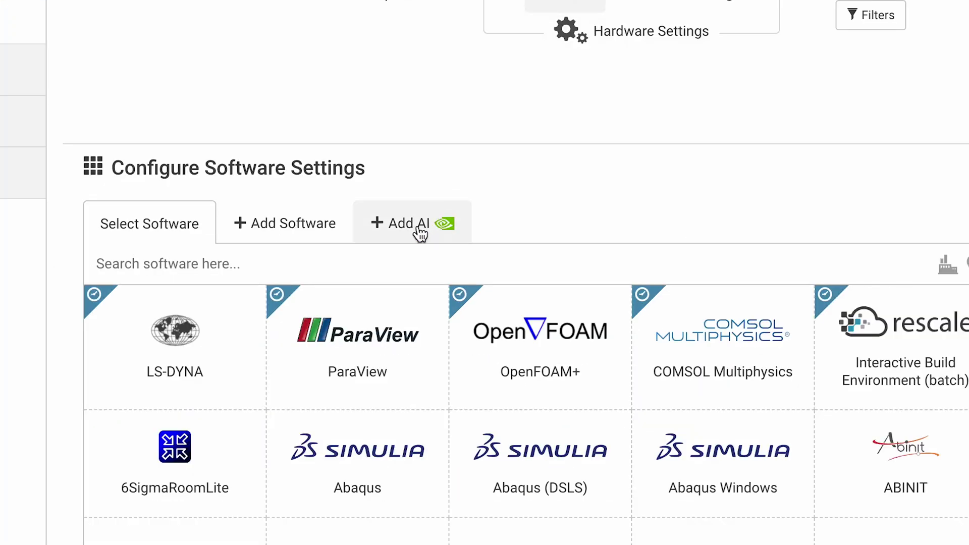
- Select Rescale AI Physics as the job's AI software
{"action": "left_click", "coordinate": [427, 223]}
{"action": "scroll", "coordinate": [457, 243], "scroll_direction": "down", "scroll_amount": 1}
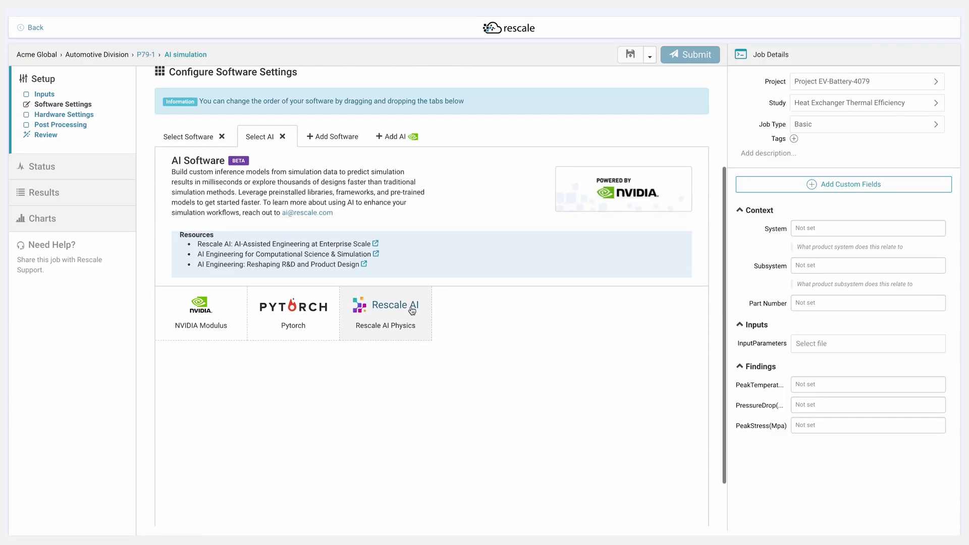
{"action": "left_click", "coordinate": [410, 311]}
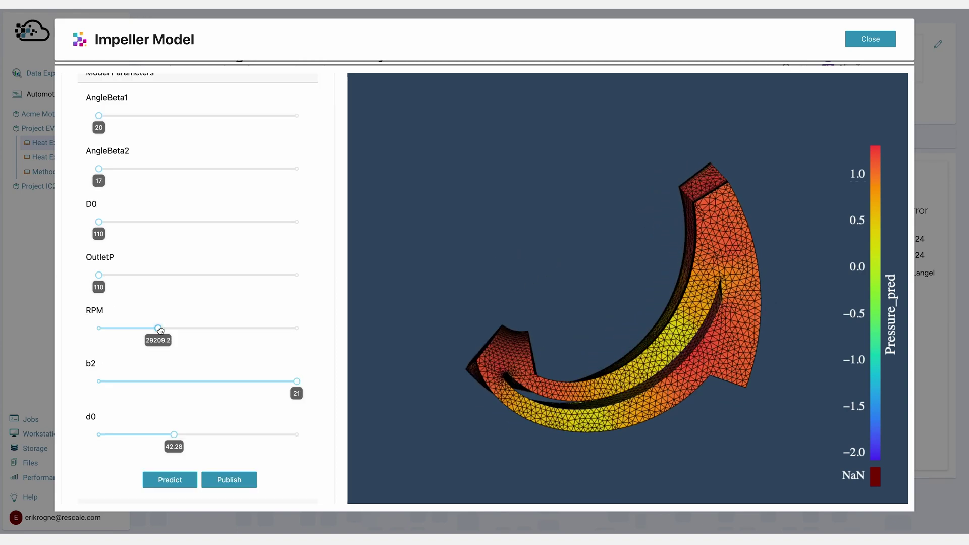
- Predict pressure at RPM 30874.08 and save the result as 'prediction1'
{"action": "left_click_drag", "start_coordinate": [158, 328], "coordinate": [241, 328]}
{"action": "scroll", "coordinate": [202, 353], "scroll_direction": "down", "scroll_amount": 5}
{"action": "left_click", "coordinate": [134, 470]}
{"action": "type", "text": "prediction1"}
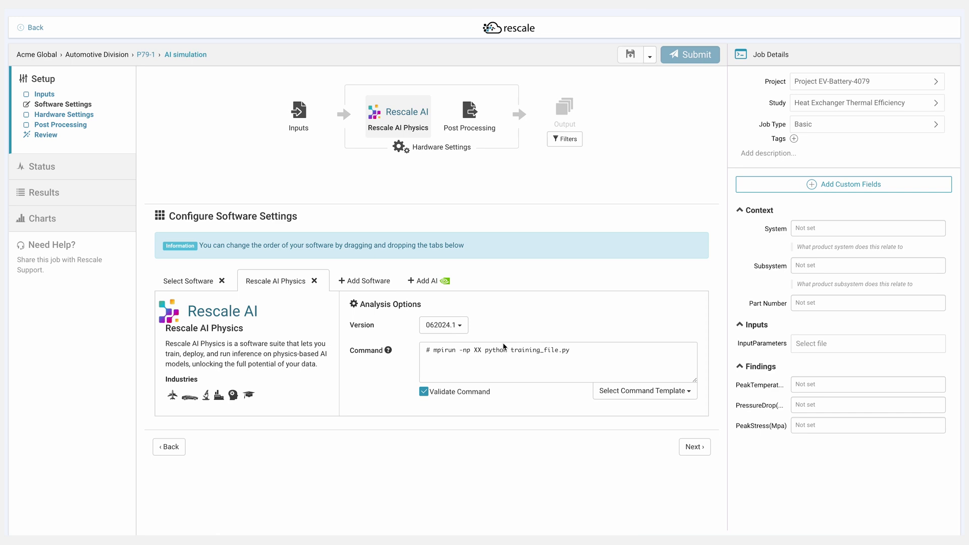
- Go back from the job setup to the Automotive Division Workspace projects page
{"action": "left_click", "coordinate": [34, 27]}
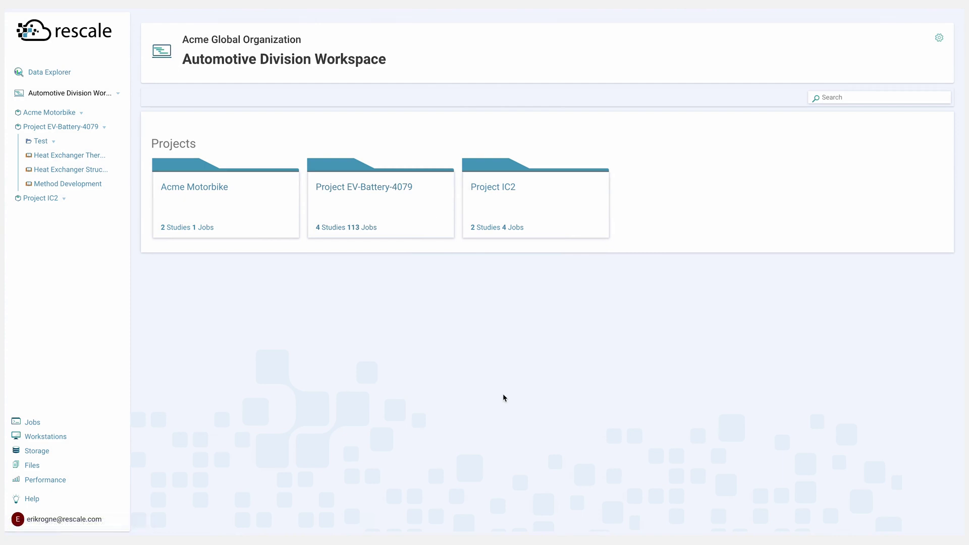